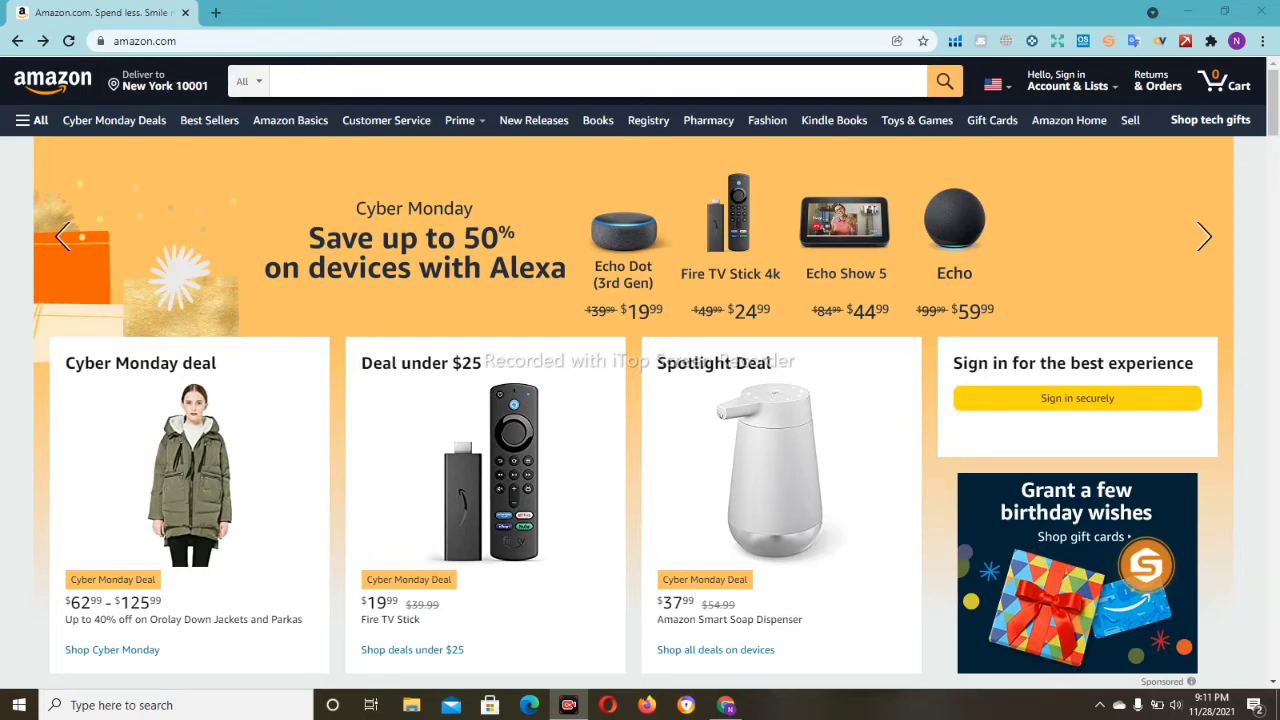
# Step: Open the Best Sellers page and examine the price history charts of products under "Inspired by your browsing history"
pyautogui.click(224, 128)
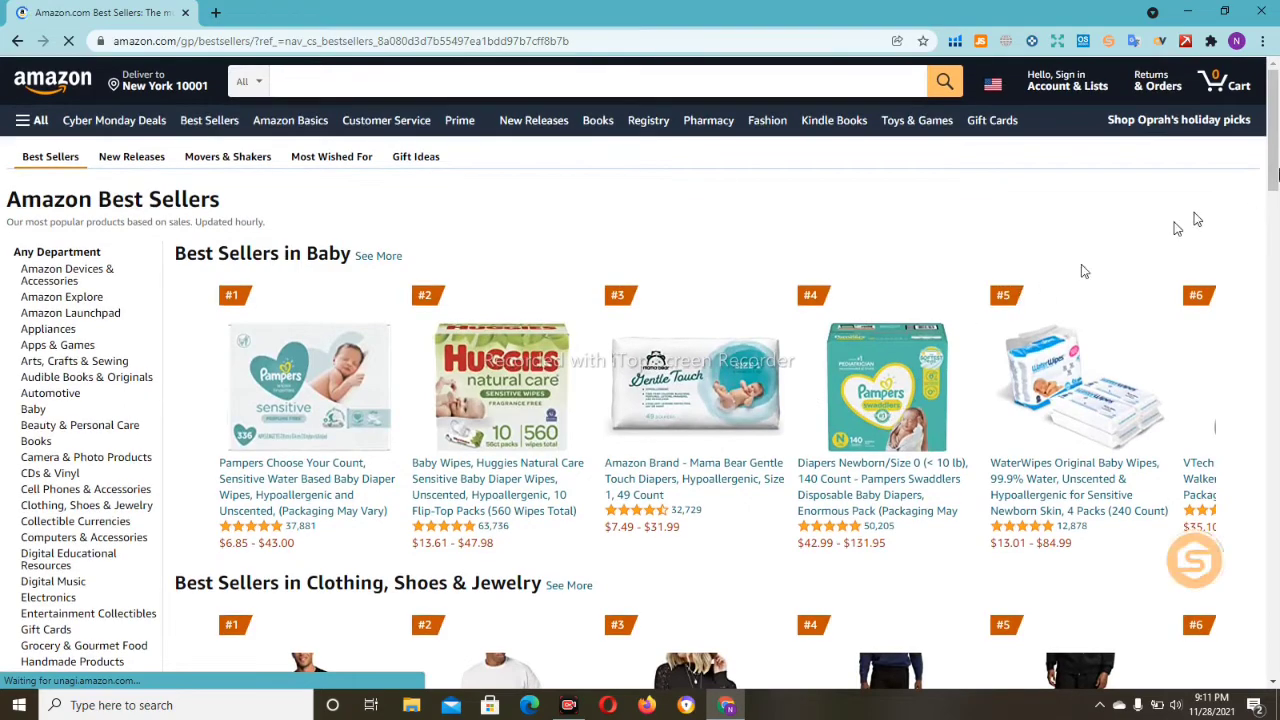
pyautogui.moveTo(1277, 163); pyautogui.dragTo(1277, 498)
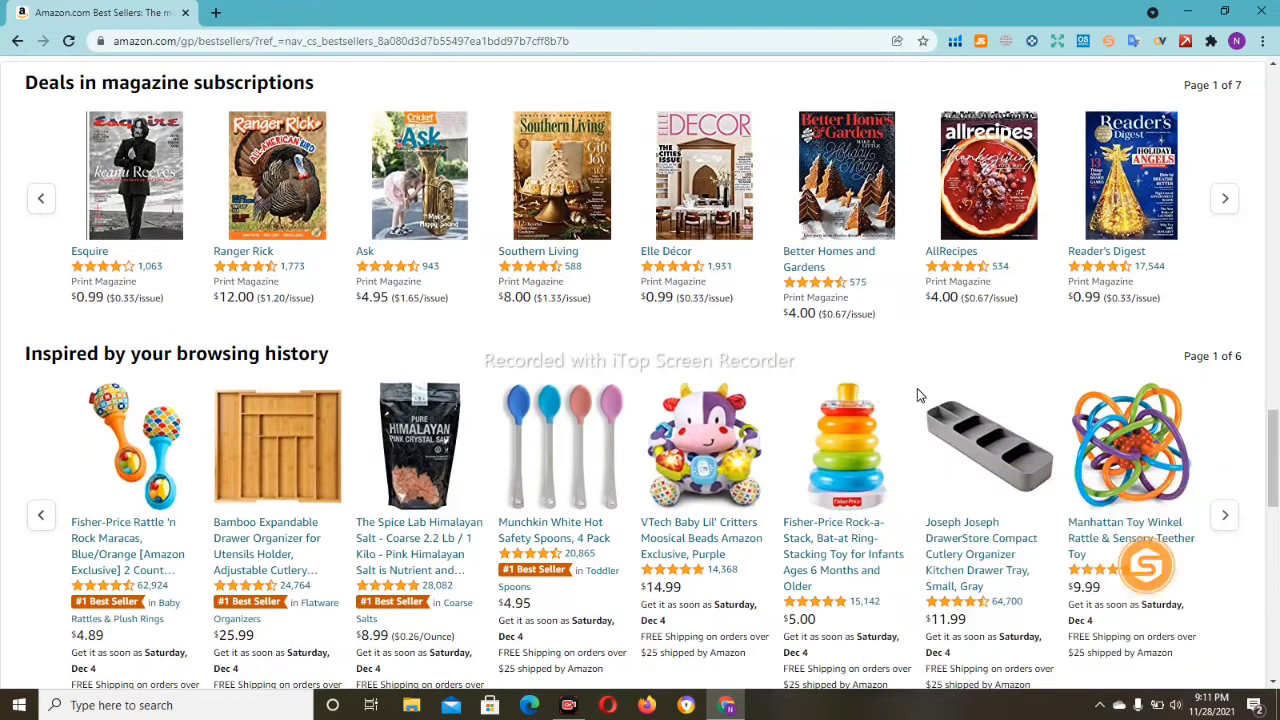
pyautogui.moveTo(1105, 435)
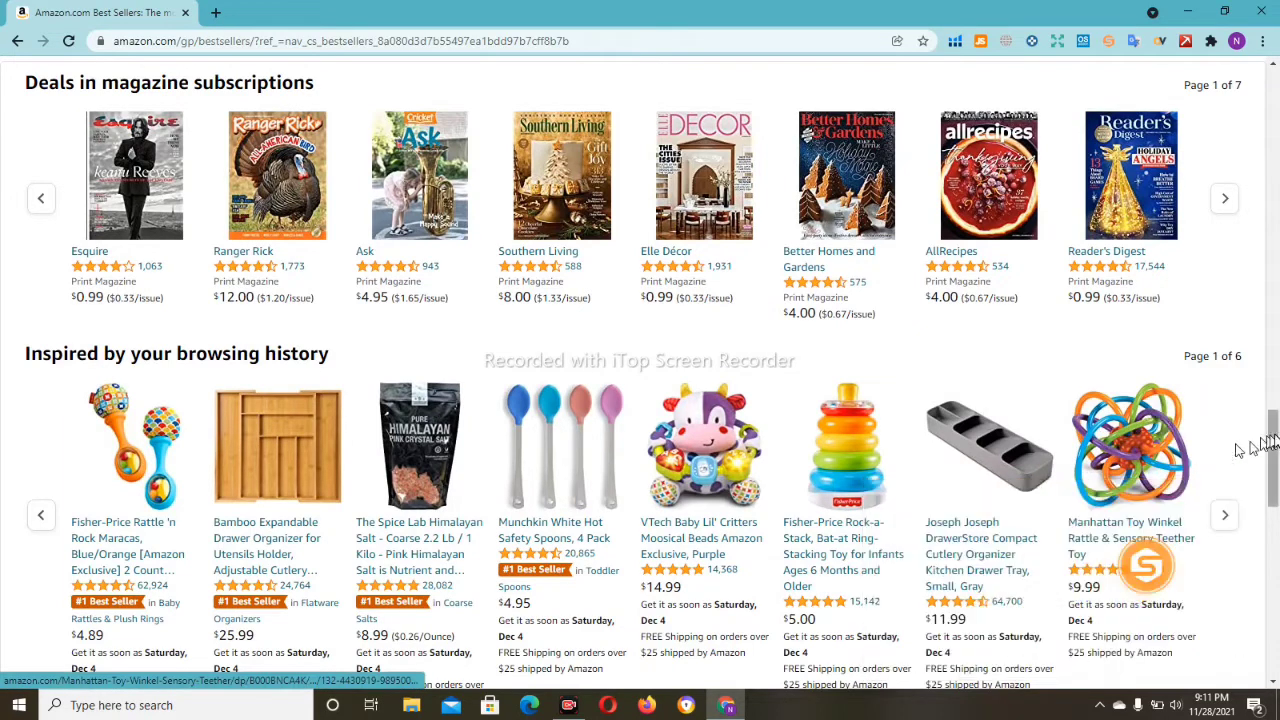
pyautogui.moveTo(1276, 437); pyautogui.dragTo(1276, 453)
pyautogui.moveTo(965, 378)
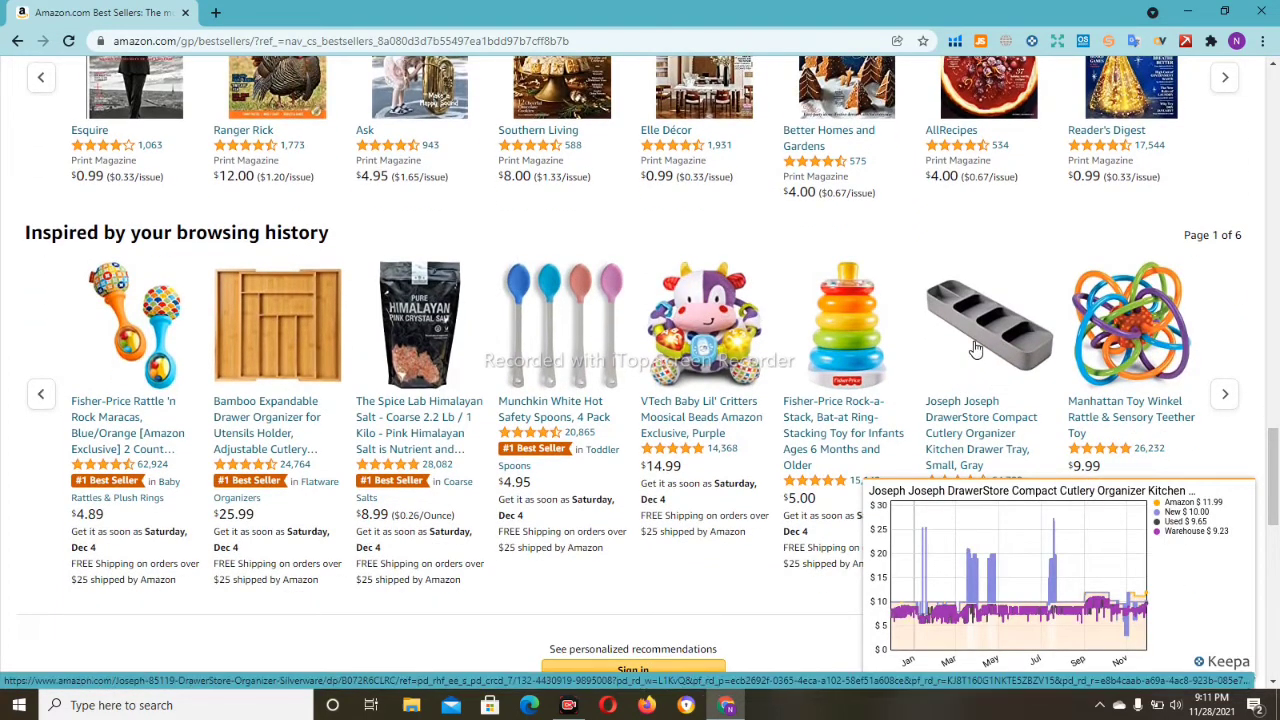
pyautogui.moveTo(1185, 333)
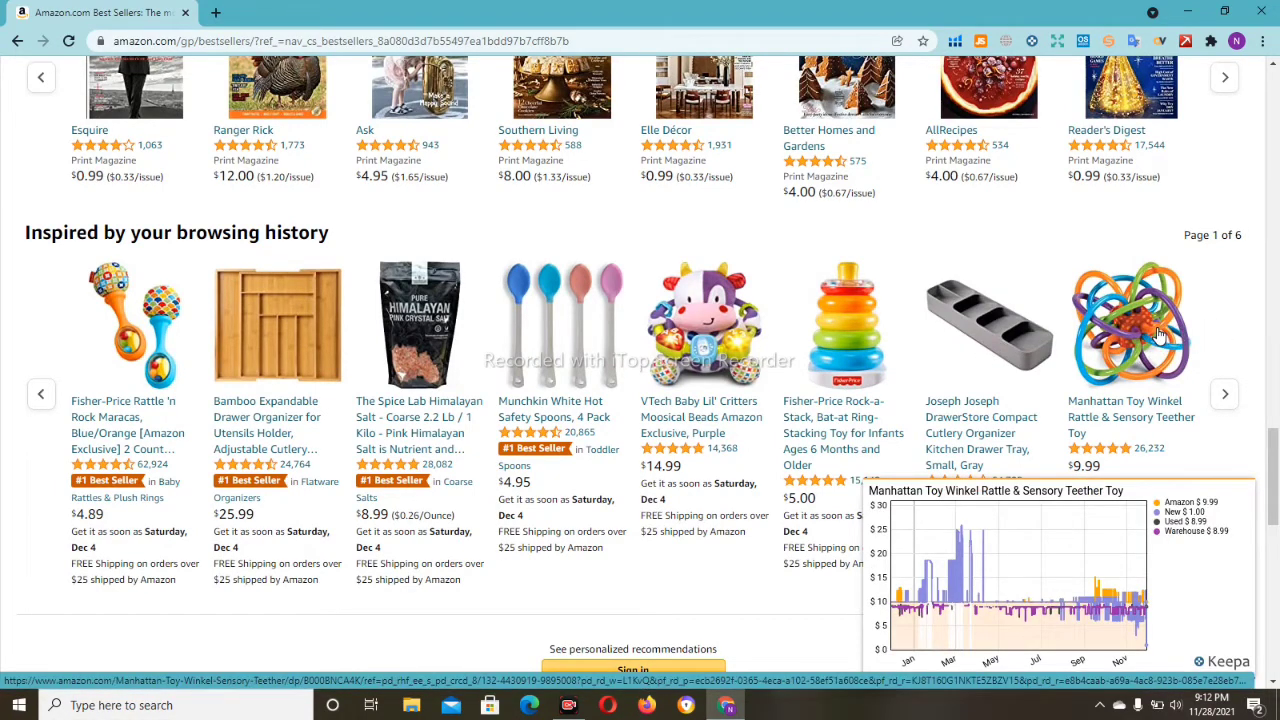
pyautogui.moveTo(700, 343)
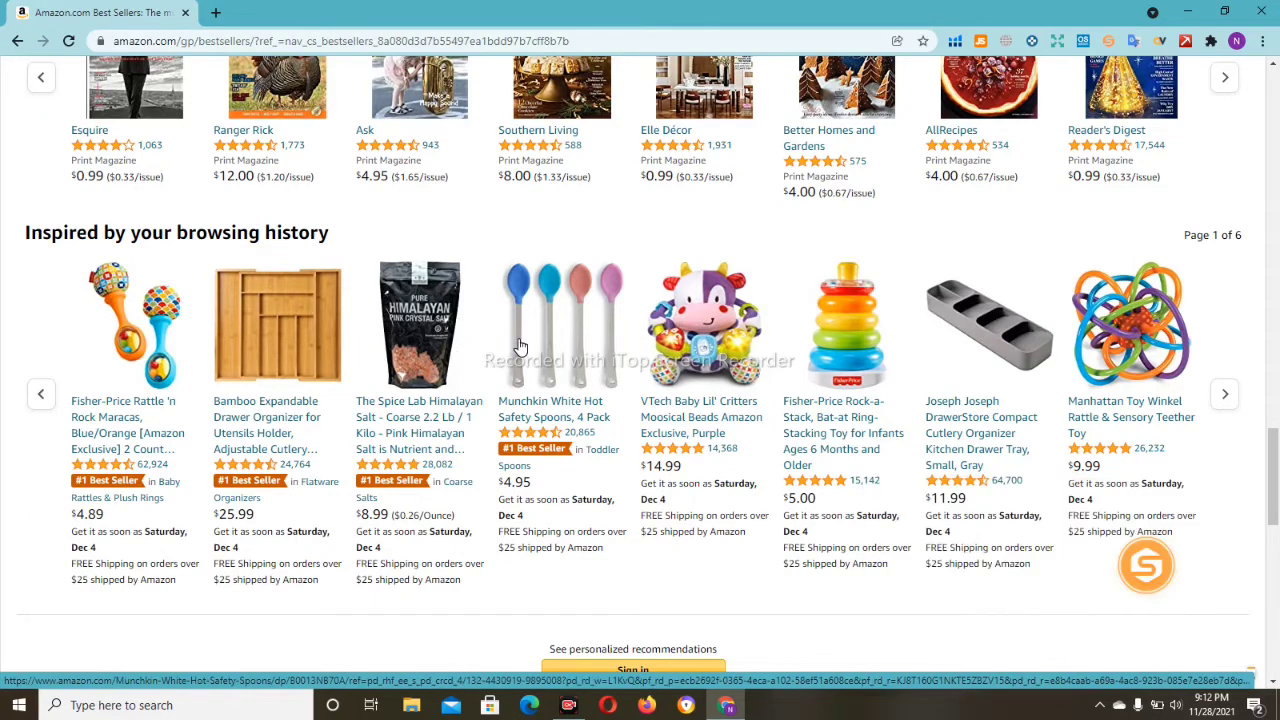
pyautogui.moveTo(421, 333)
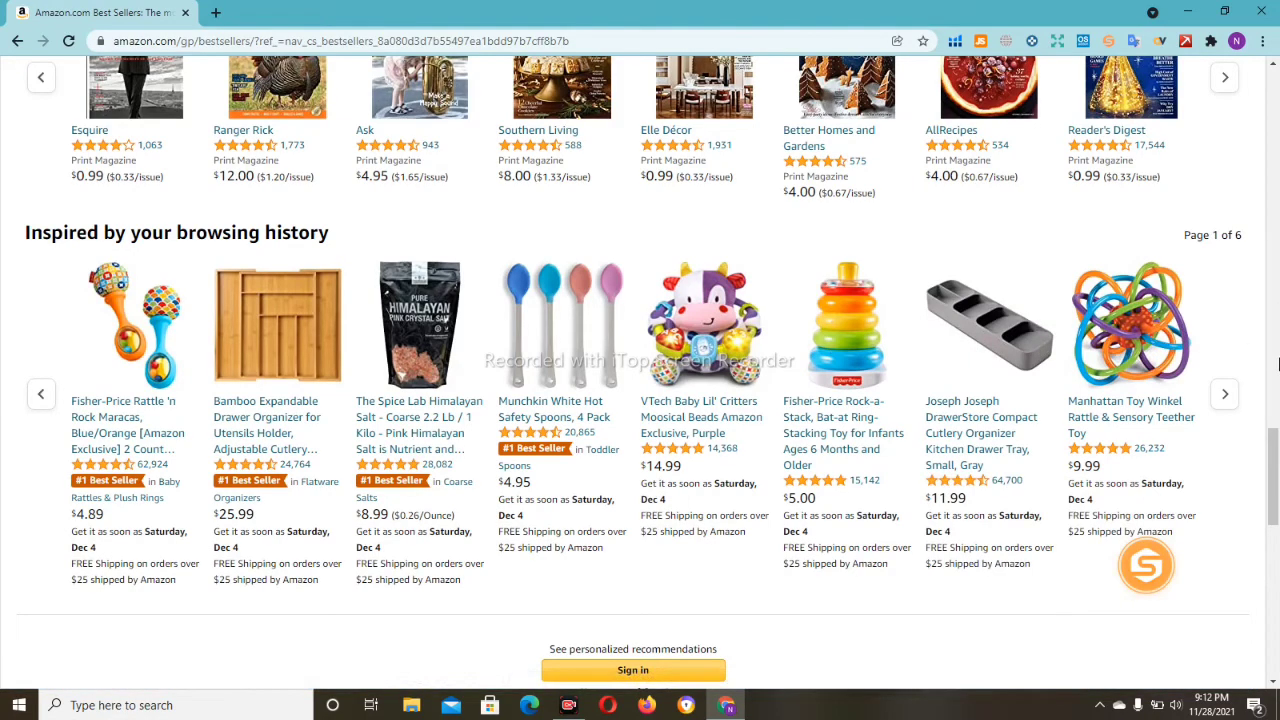
pyautogui.moveTo(1275, 440)
pyautogui.mouseDown()
pyautogui.moveTo(1275, 245)
pyautogui.moveTo(1275, 416)
pyautogui.mouseUp()
pyautogui.moveTo(1075, 390)
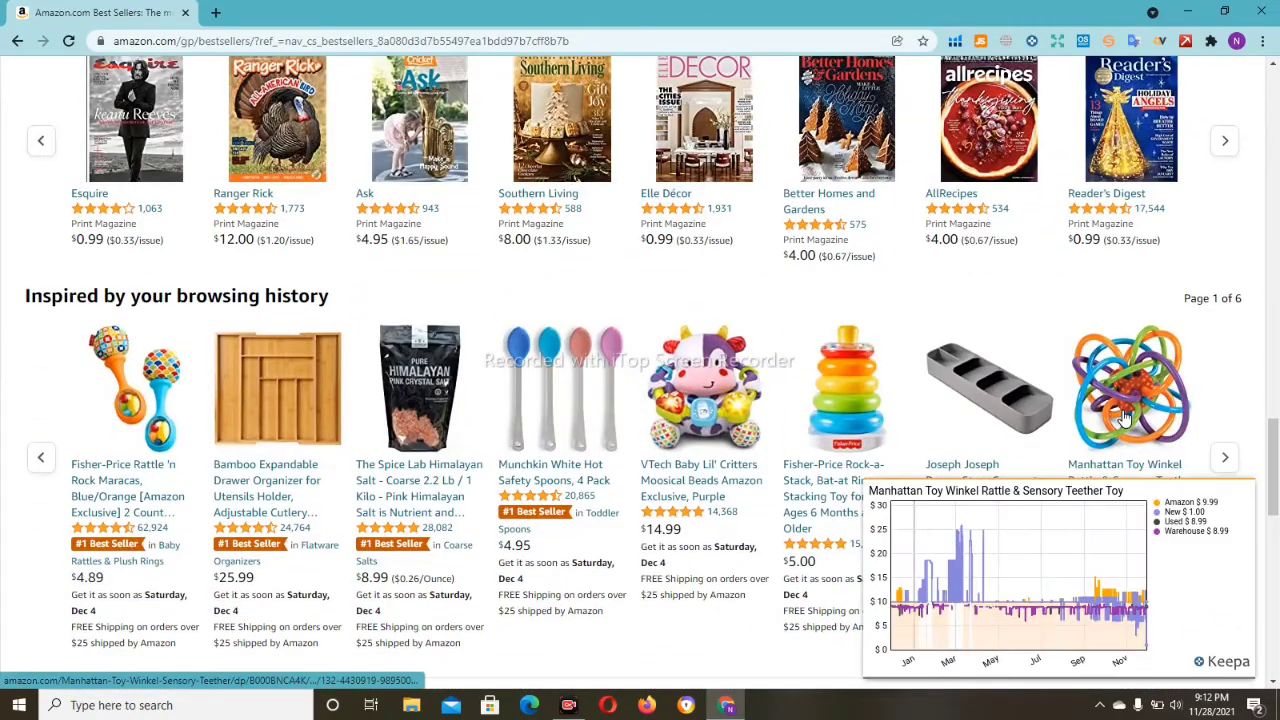
# Step: Open the Manhattan Toy Winkel Rattle & Sensory Teether Toy listing and review its product details
pyautogui.click(1124, 416)
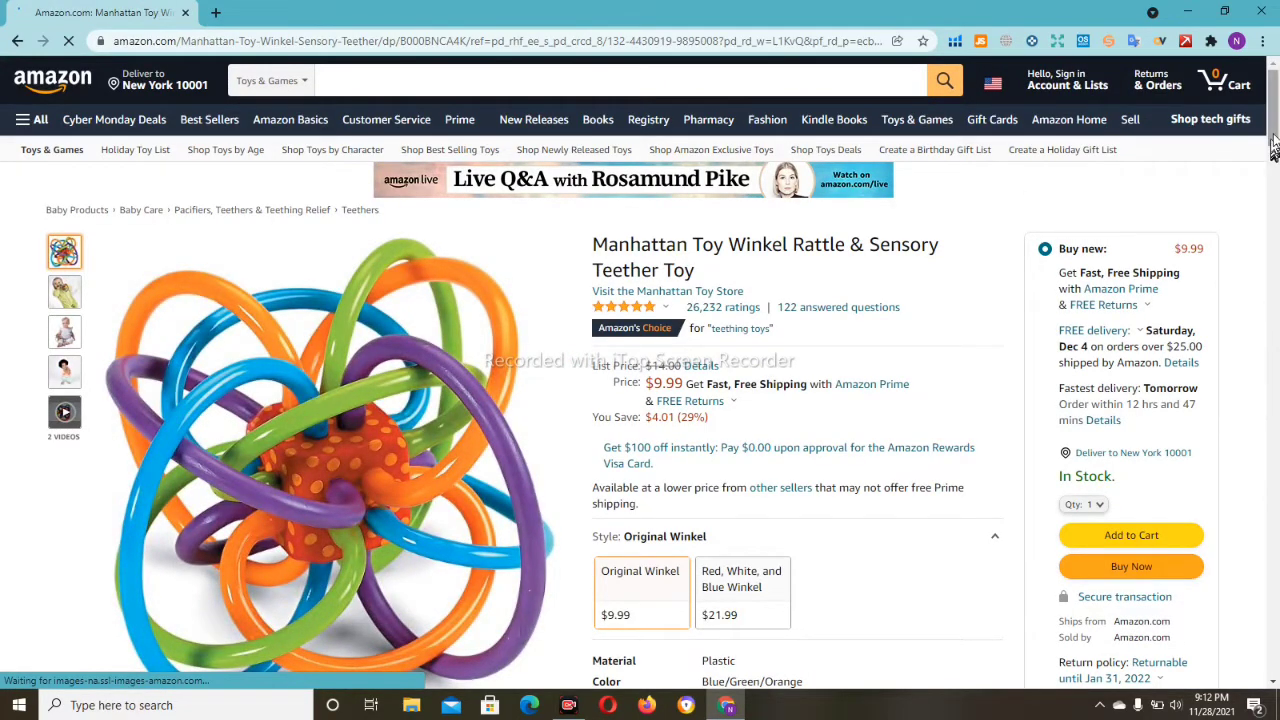
pyautogui.moveTo(1275, 139); pyautogui.dragTo(1275, 185)
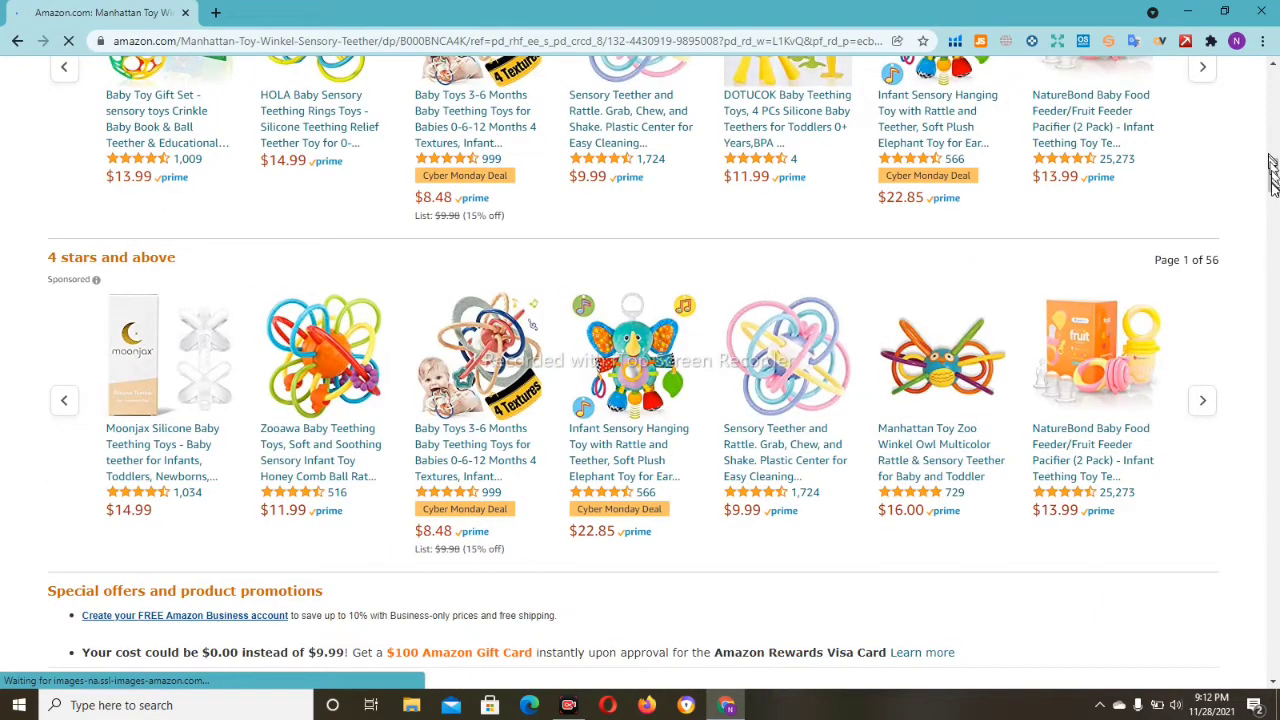
pyautogui.moveTo(1275, 178); pyautogui.dragTo(1275, 128)
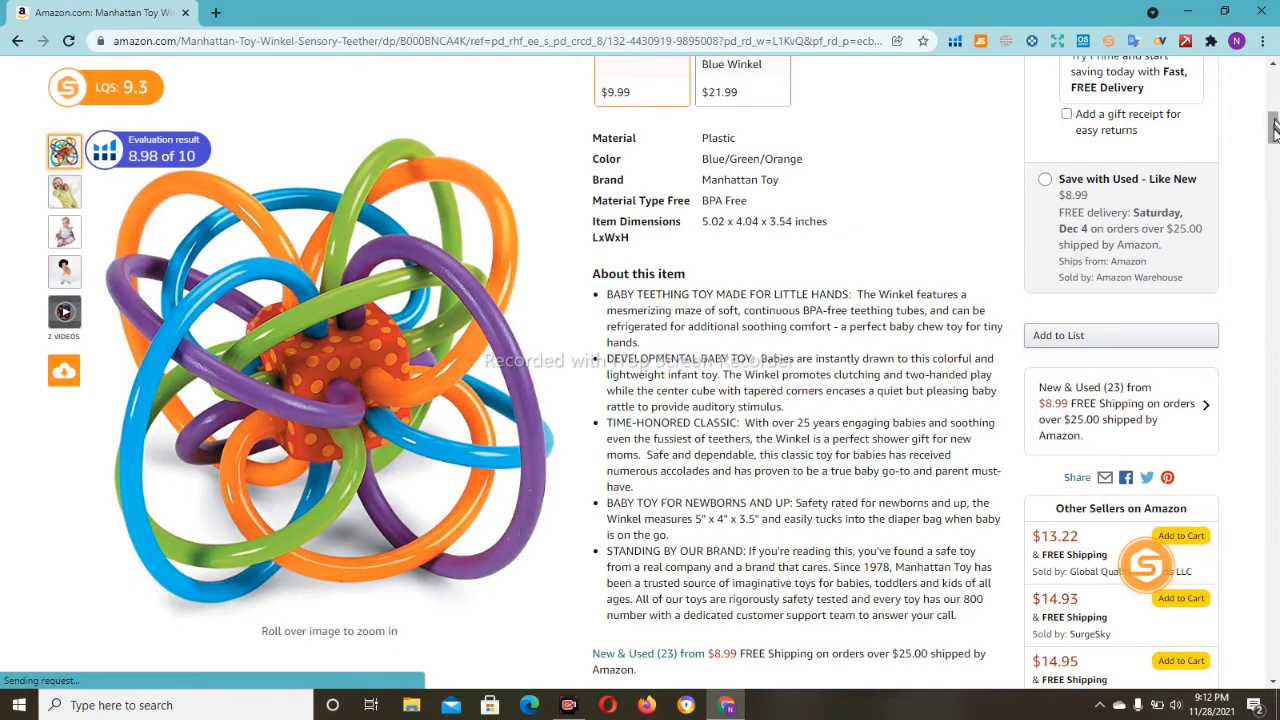
pyautogui.scroll(6, 1274, 128)
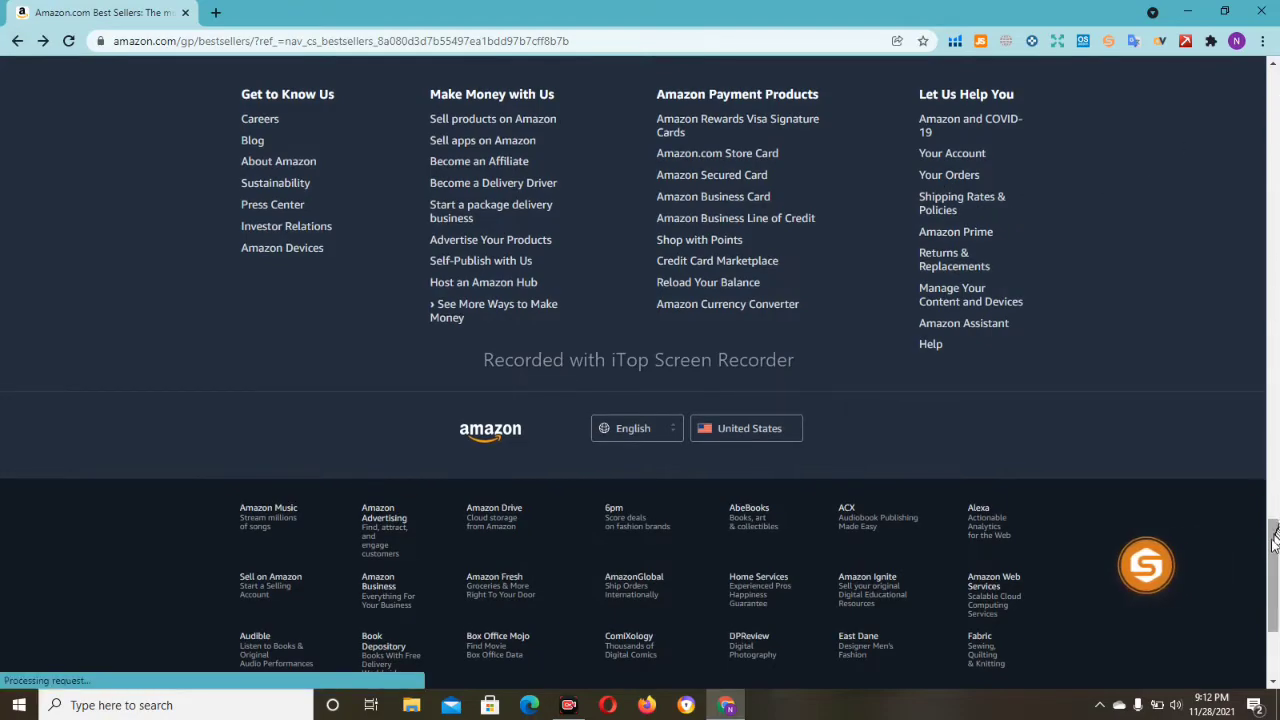
# Step: Return to the Best Sellers page and set the search department to Home & Kitchen
pyautogui.moveTo(1276, 515)
pyautogui.mouseDown()
pyautogui.moveTo(1197, 165)
pyautogui.moveTo(1196, 8)
pyautogui.moveTo(1182, 8)
pyautogui.mouseUp()
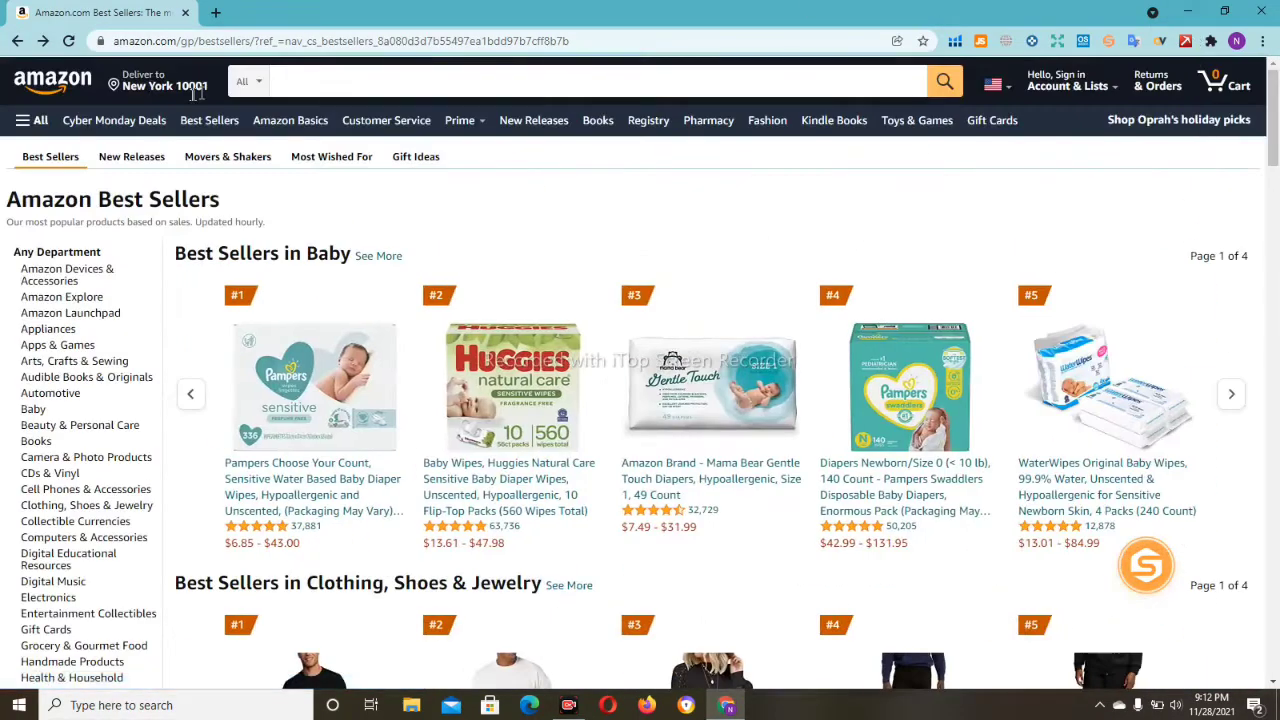
pyautogui.click(259, 84)
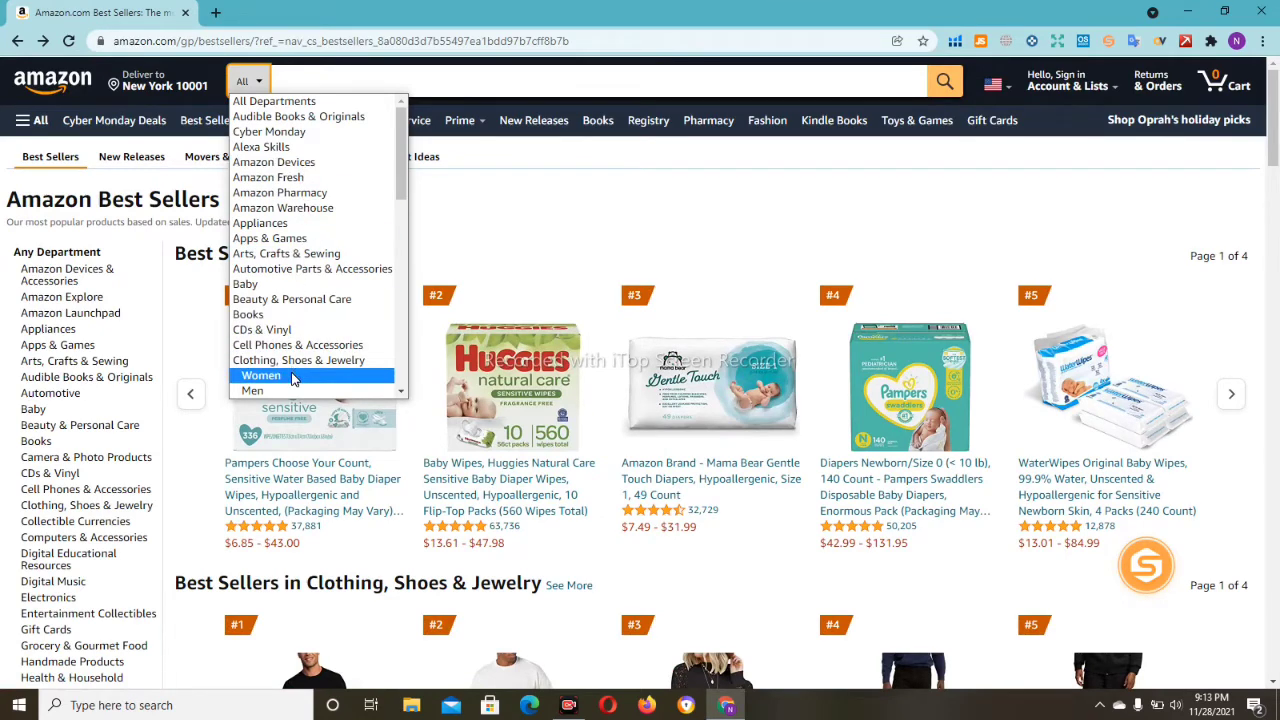
pyautogui.press('Down')
pyautogui.press('Down')
pyautogui.press('Down')
pyautogui.press('Down')
pyautogui.press('Down')
pyautogui.press('Down')
pyautogui.press('Down')
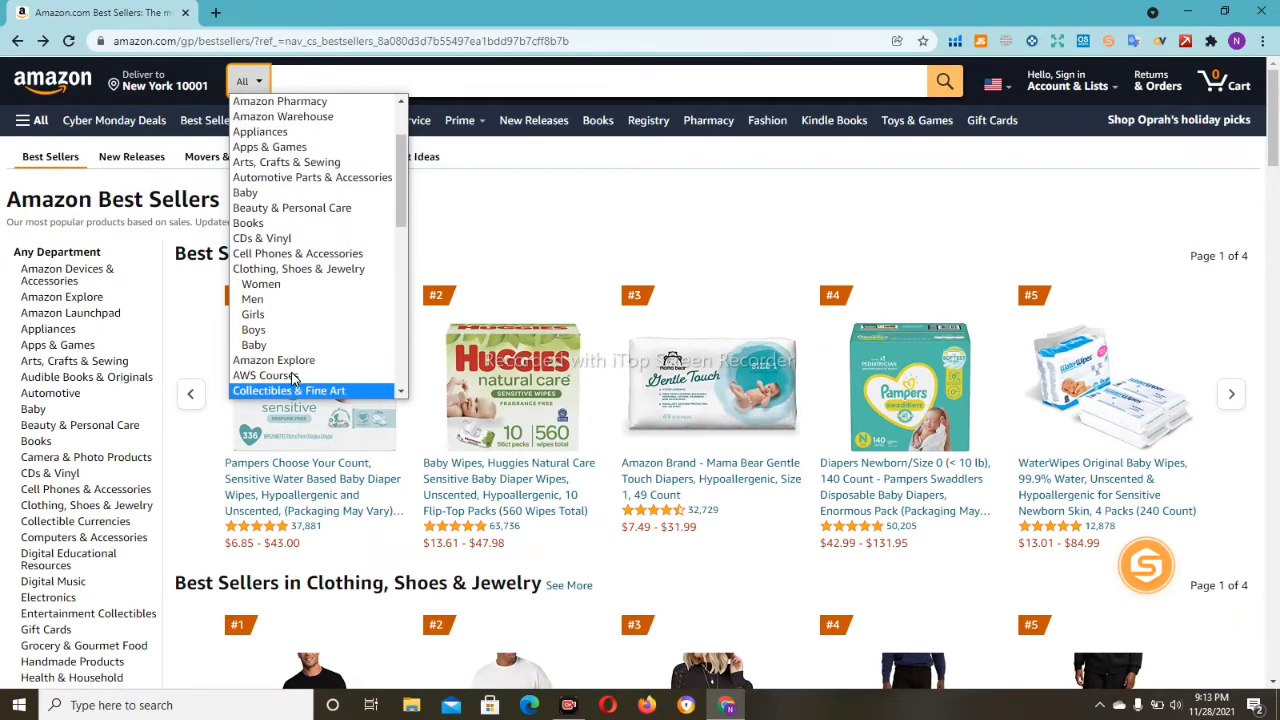
pyautogui.press('Down')
pyautogui.press('Down')
pyautogui.press('Down')
pyautogui.press('Down')
pyautogui.press('Down')
pyautogui.press('Down')
pyautogui.press('Down')
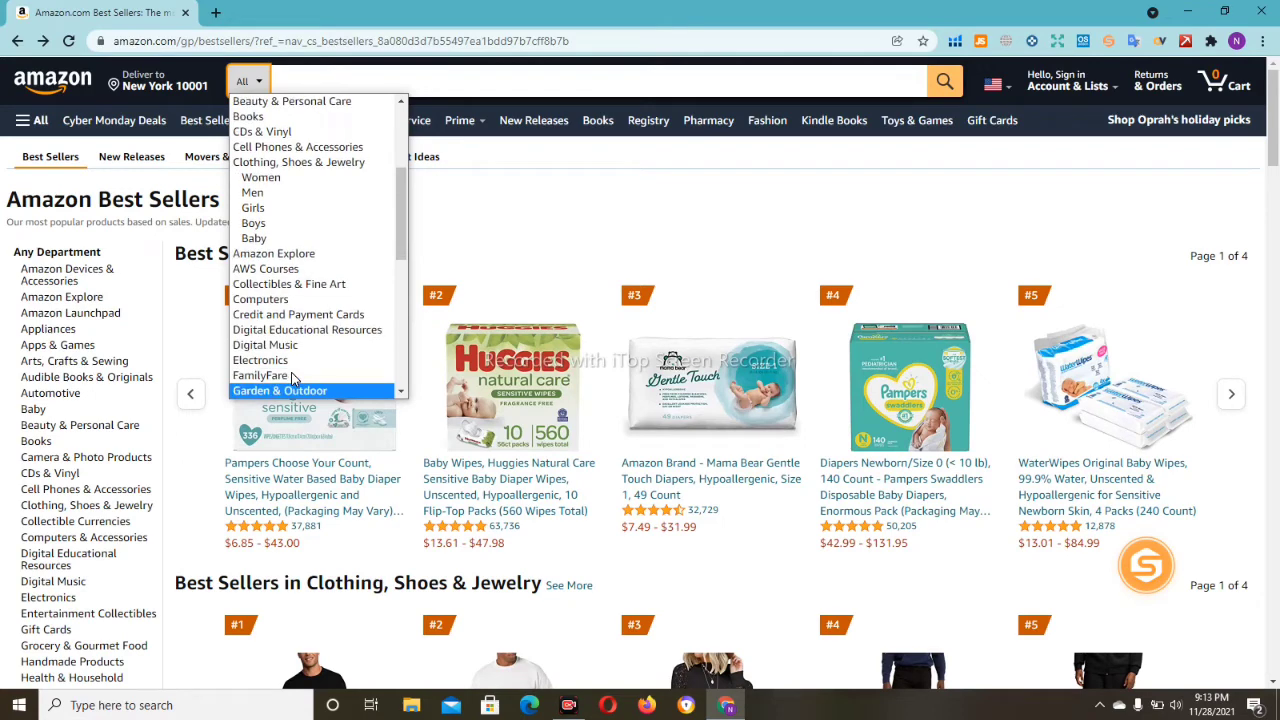
pyautogui.press('Down')
pyautogui.press('Down')
pyautogui.press('Down')
pyautogui.press('Down')
pyautogui.press('Down')
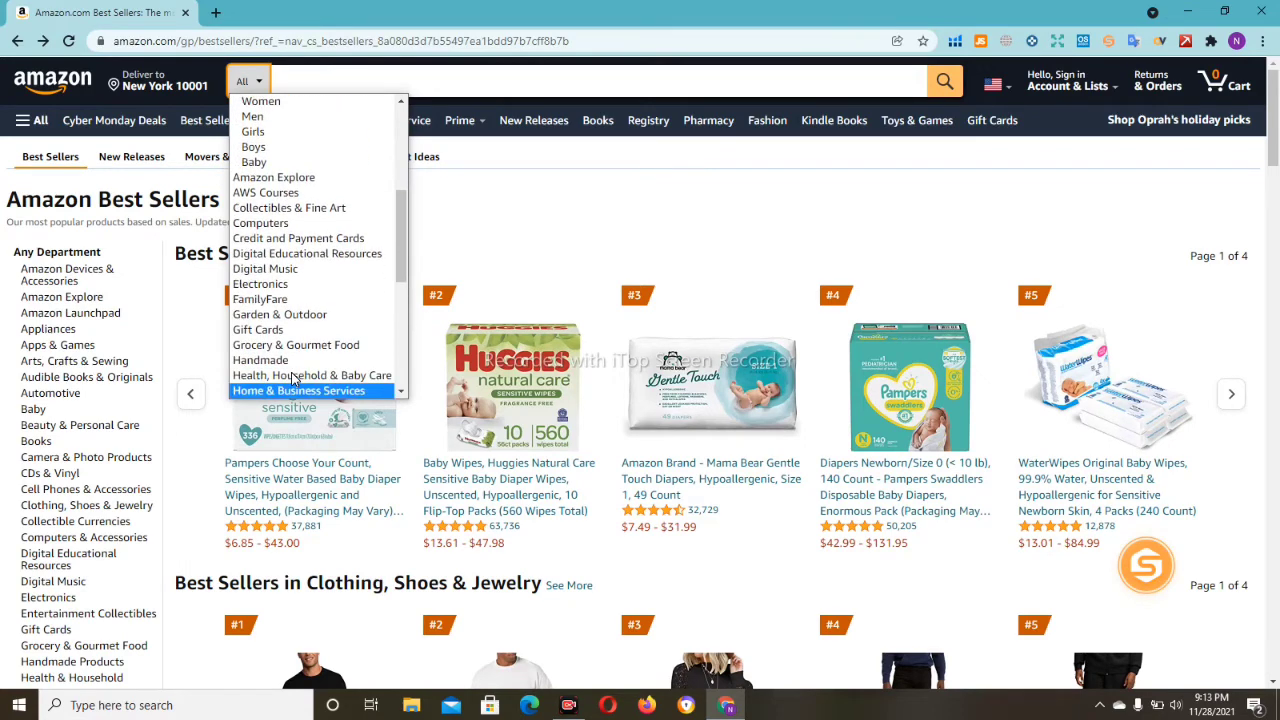
pyautogui.press('Down')
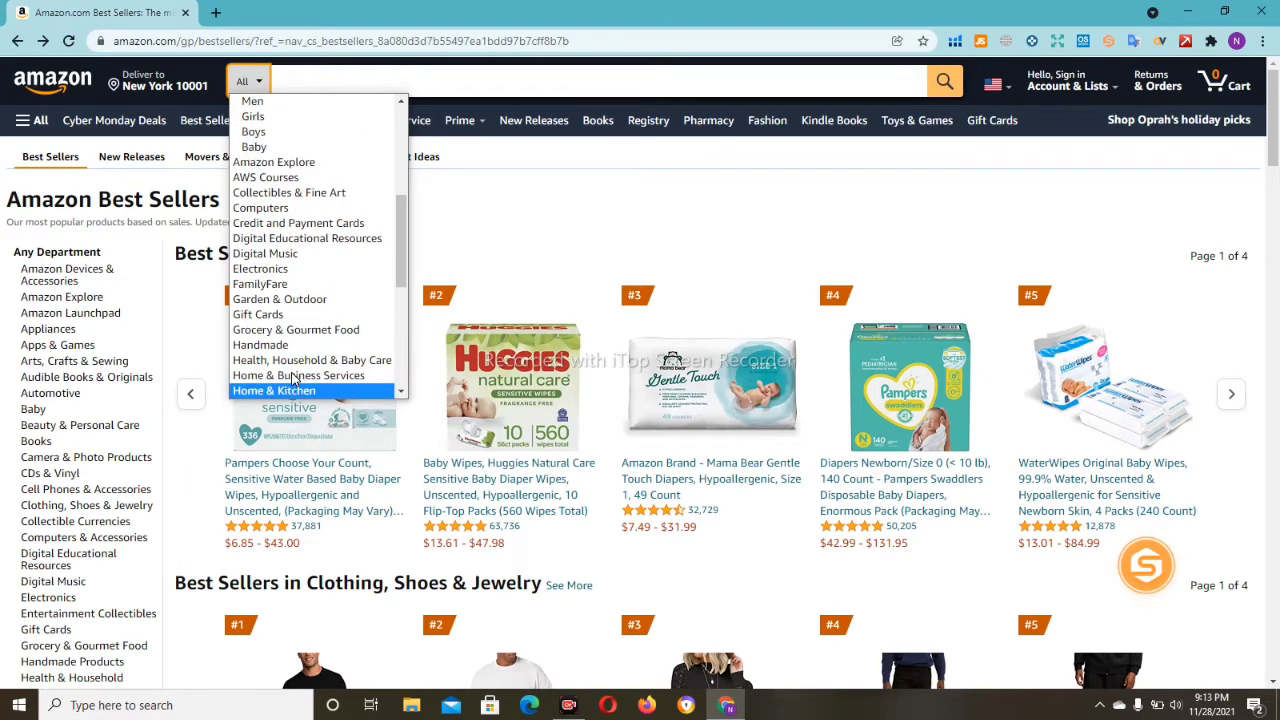
pyautogui.press('Return')
pyautogui.moveTo(293, 380)
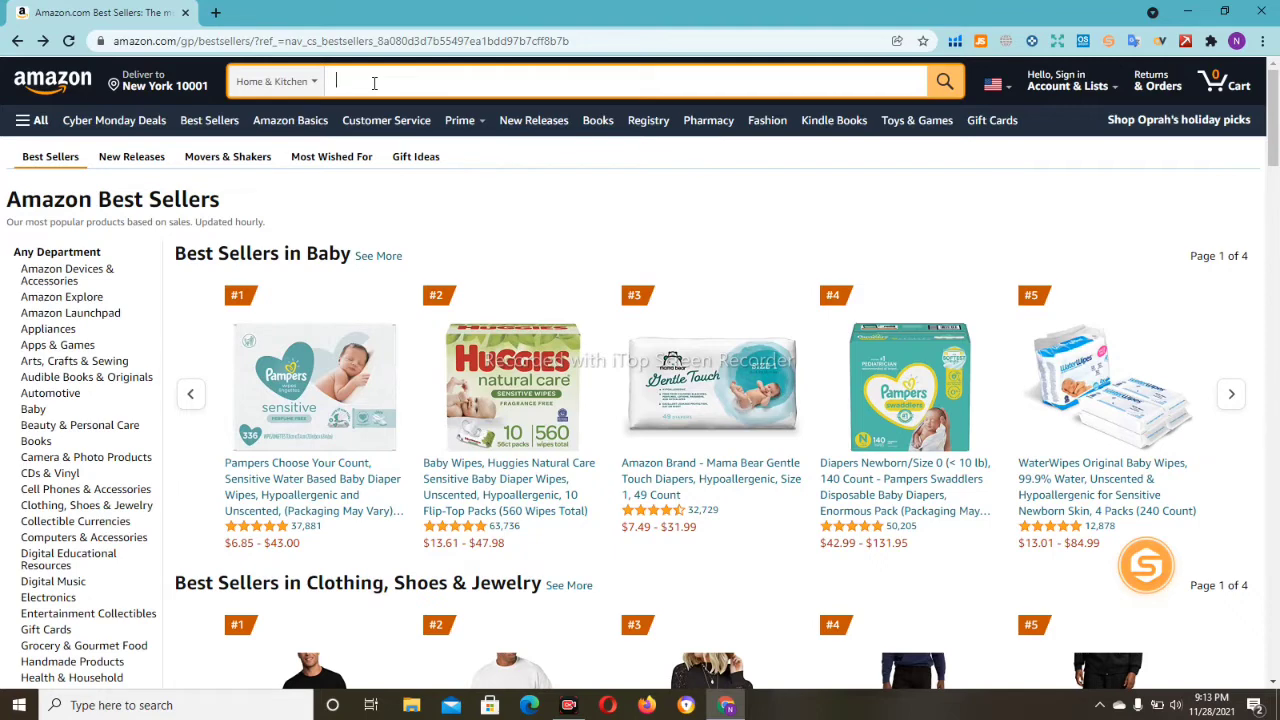
# Step: Open a new browser tab for a web search
pyautogui.click(218, 14)
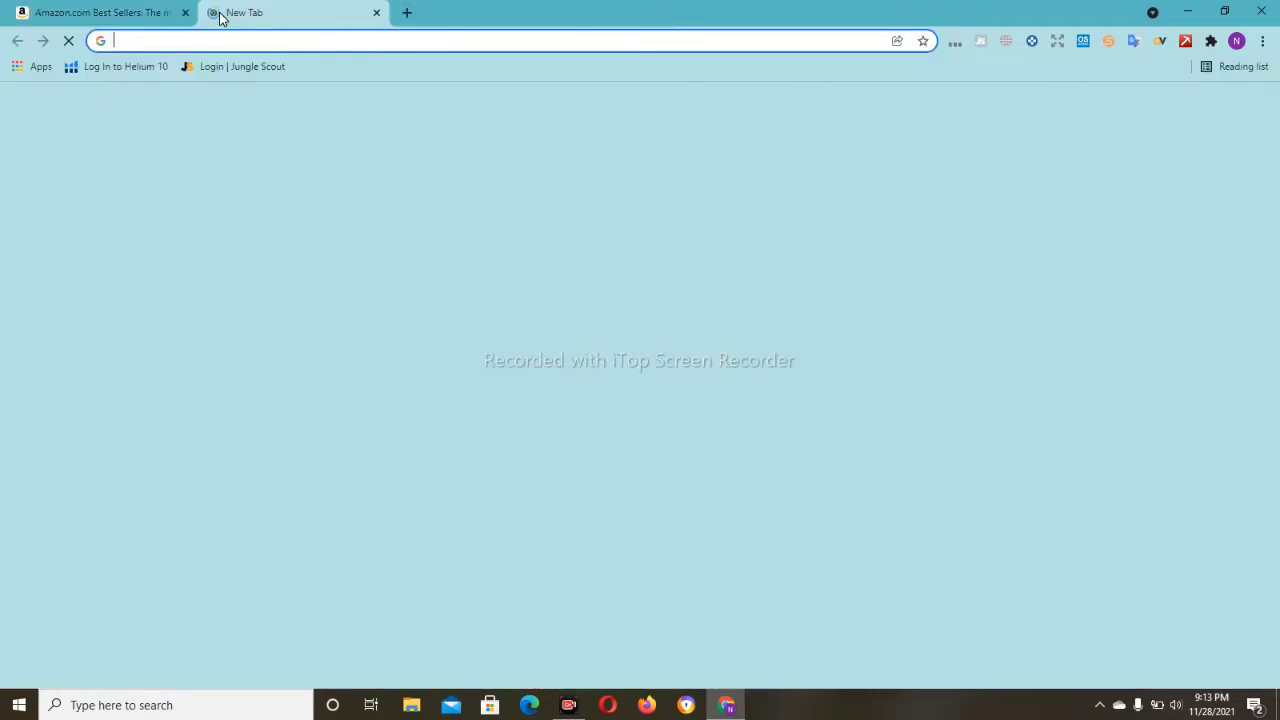
pyautogui.click(289, 44)
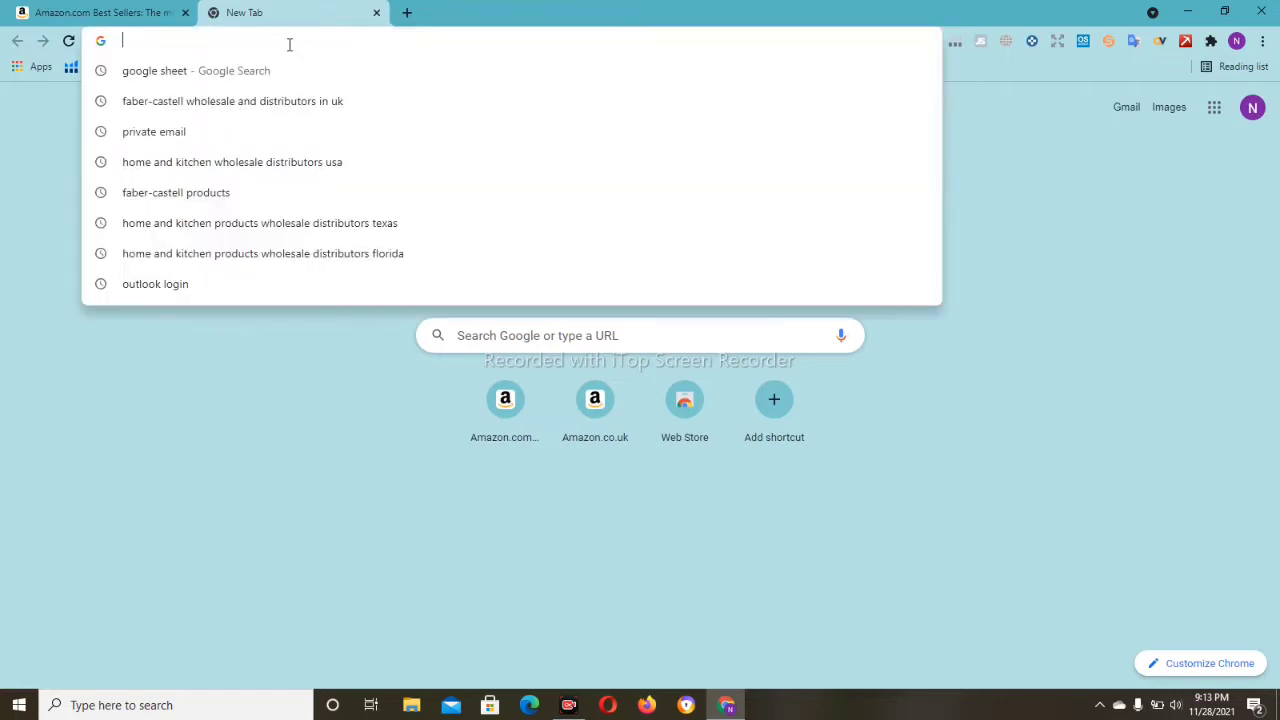
pyautogui.write('usa')
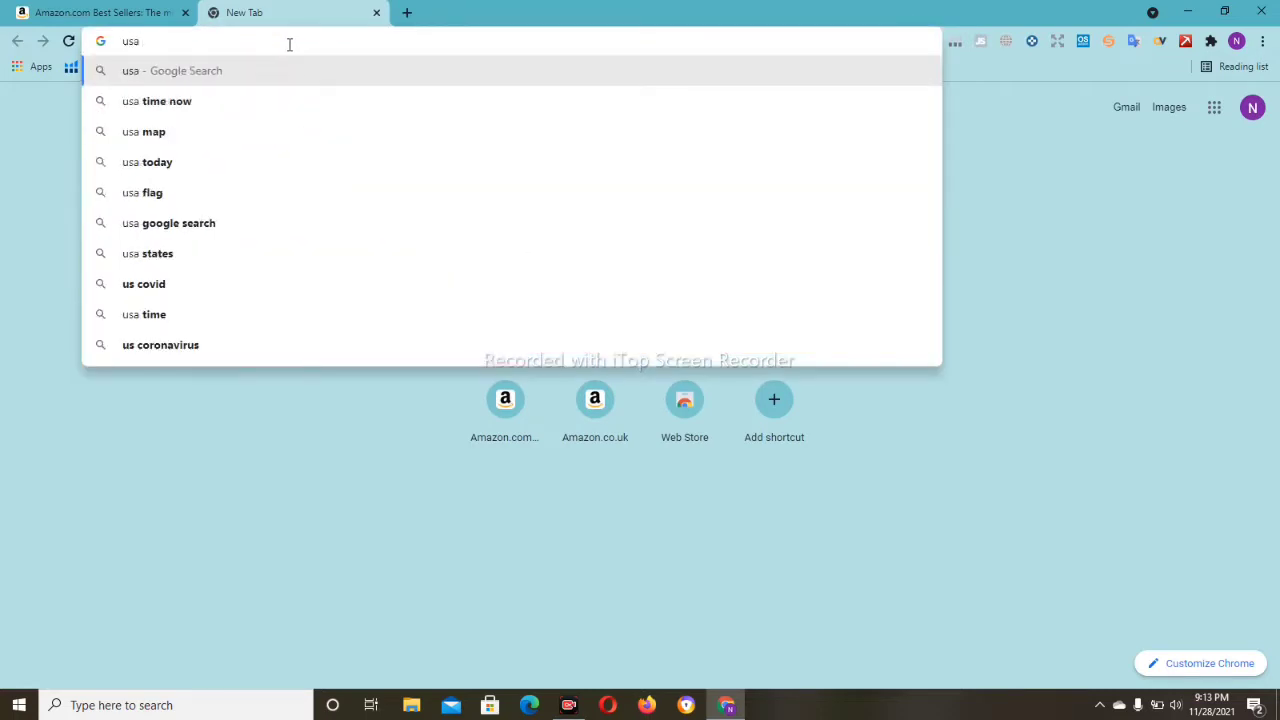
pyautogui.press('BackSpace')
pyautogui.press('BackSpace')
pyautogui.press('BackSpace')
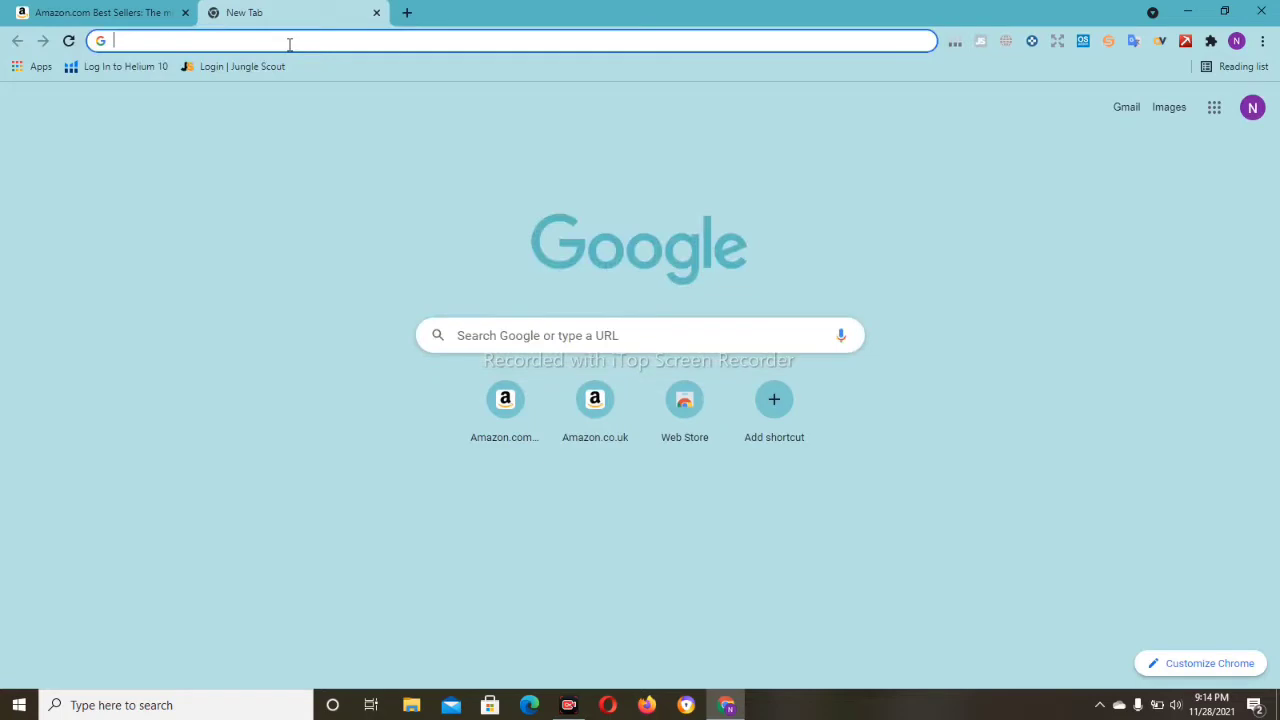
# Step: Search Google for "US kitchen things" and examine the "List of 70+ Kitchen Utensils" picture in the image results
pyautogui.write('US ')
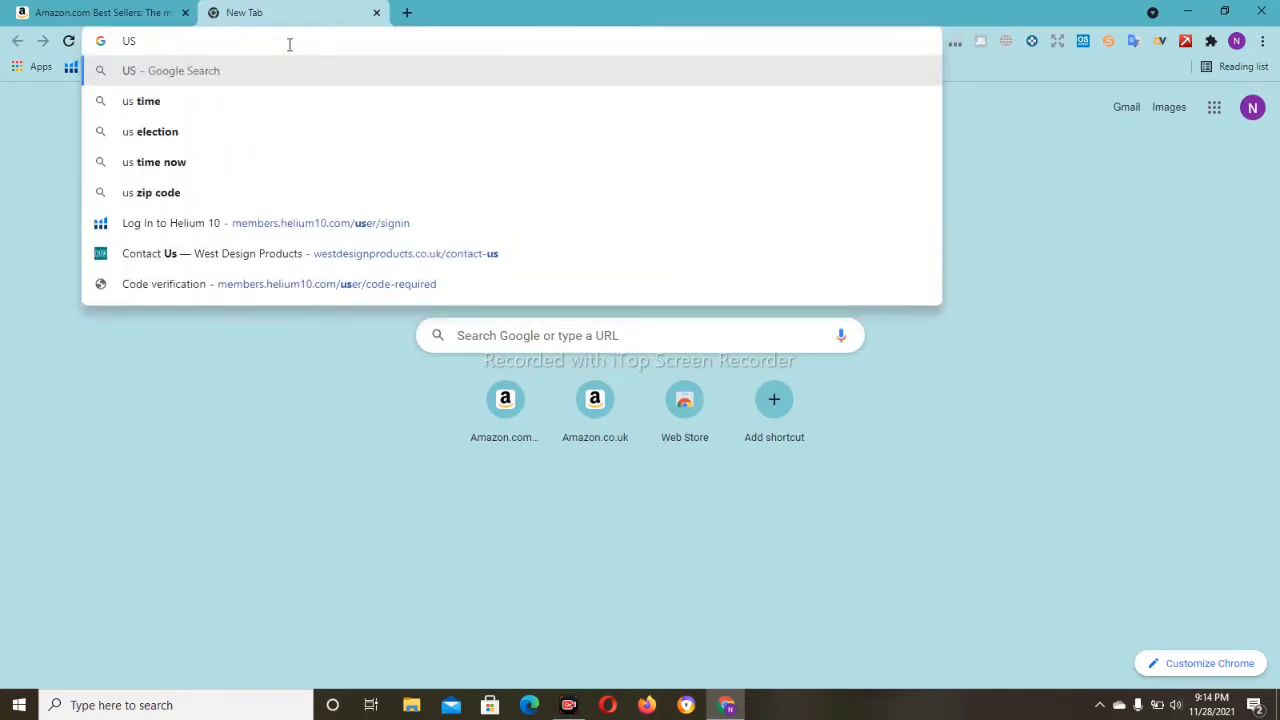
pyautogui.write('kitch')
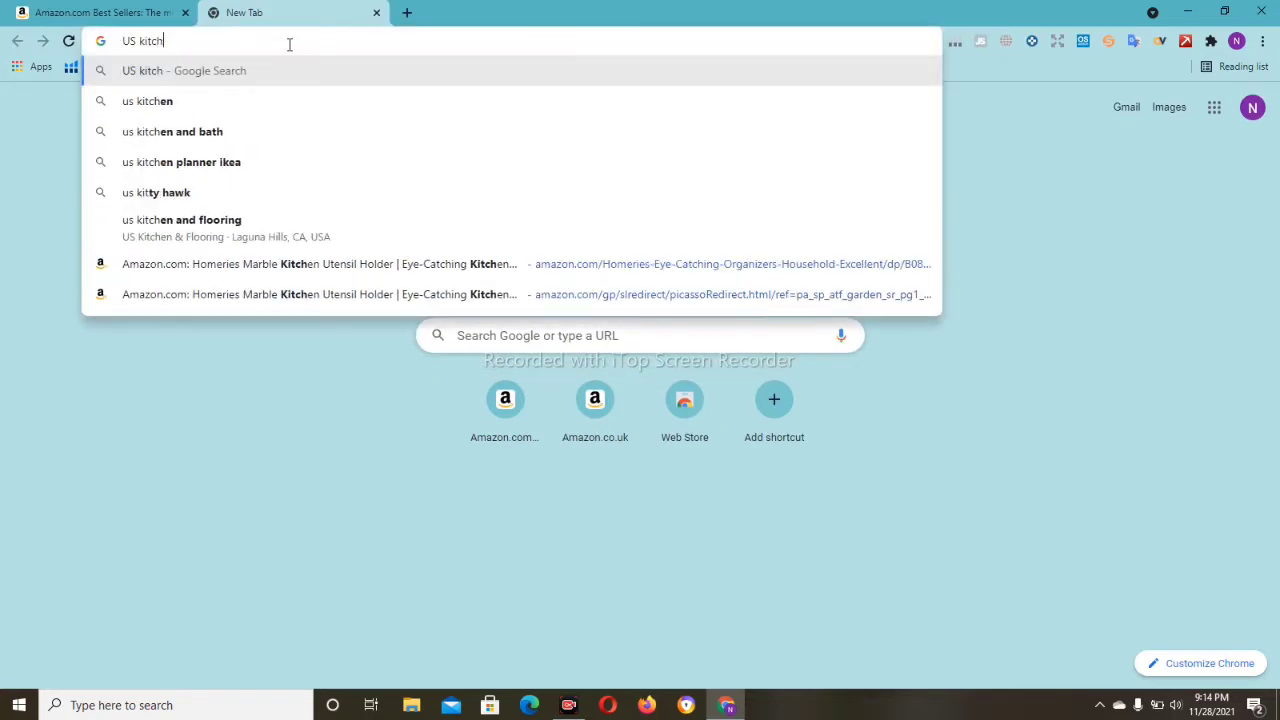
pyautogui.write('en')
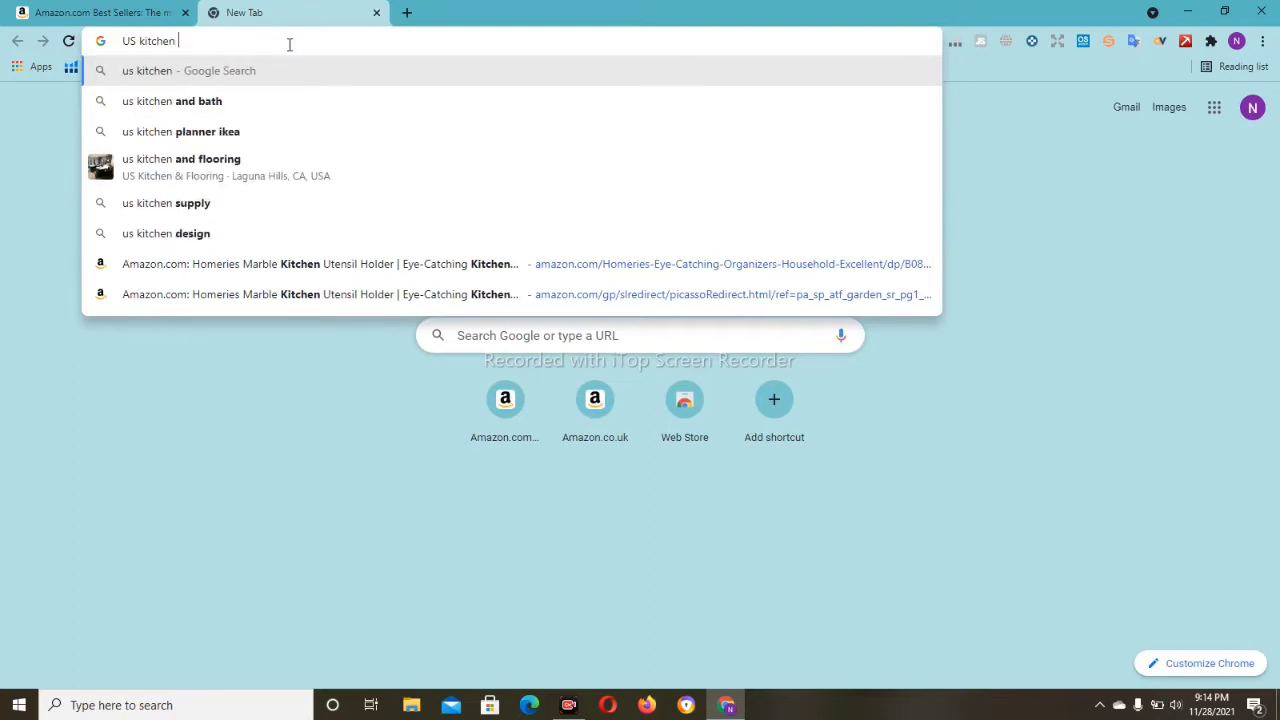
pyautogui.write(' thing')
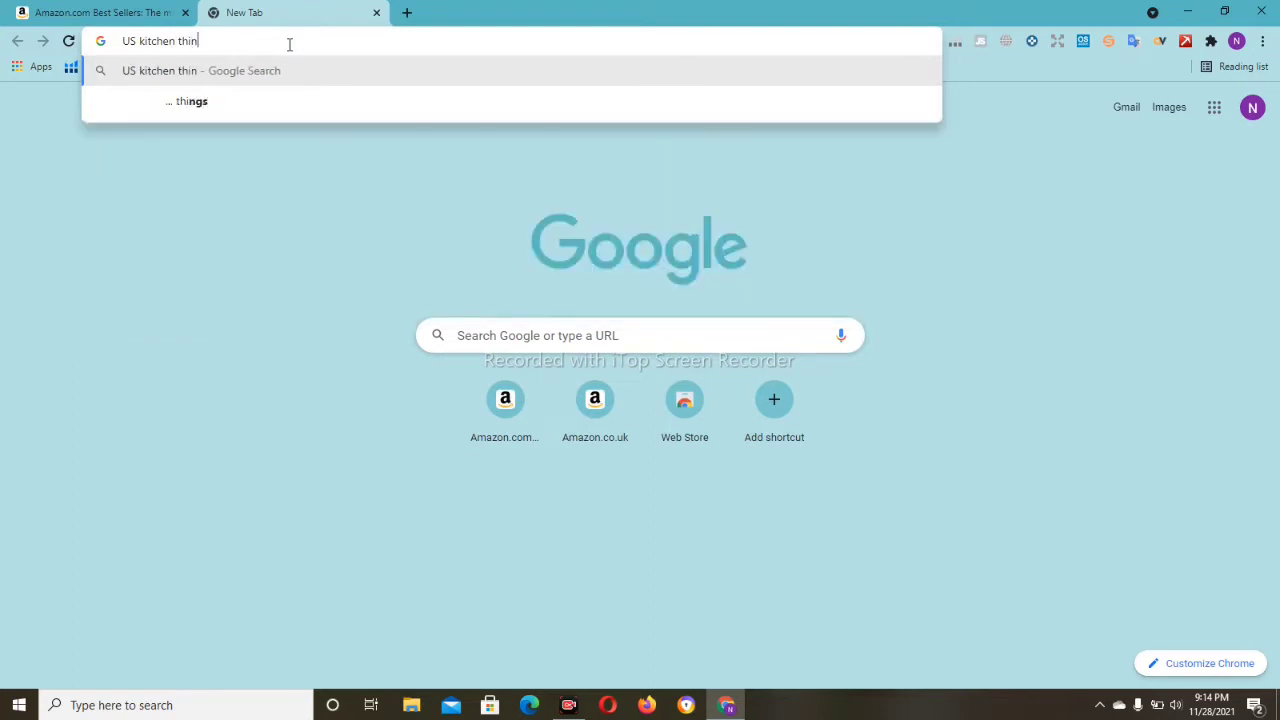
pyautogui.write('s')
pyautogui.press('Return')
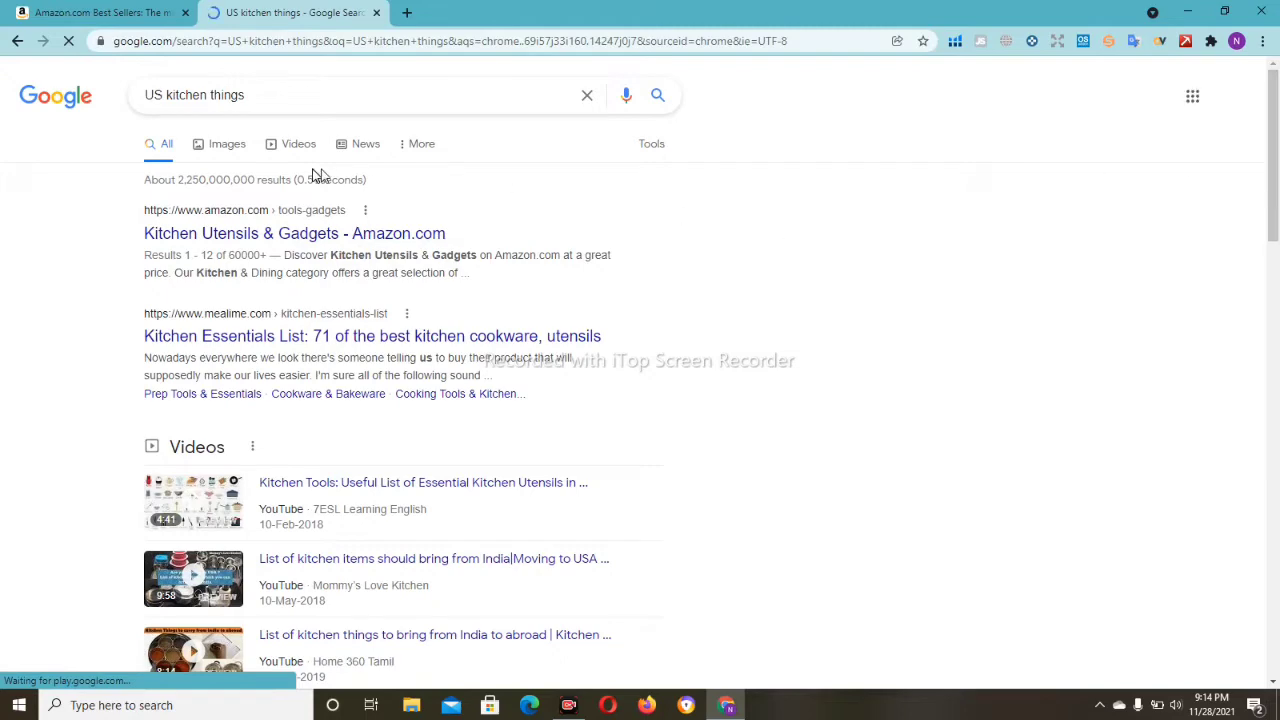
pyautogui.click(231, 146)
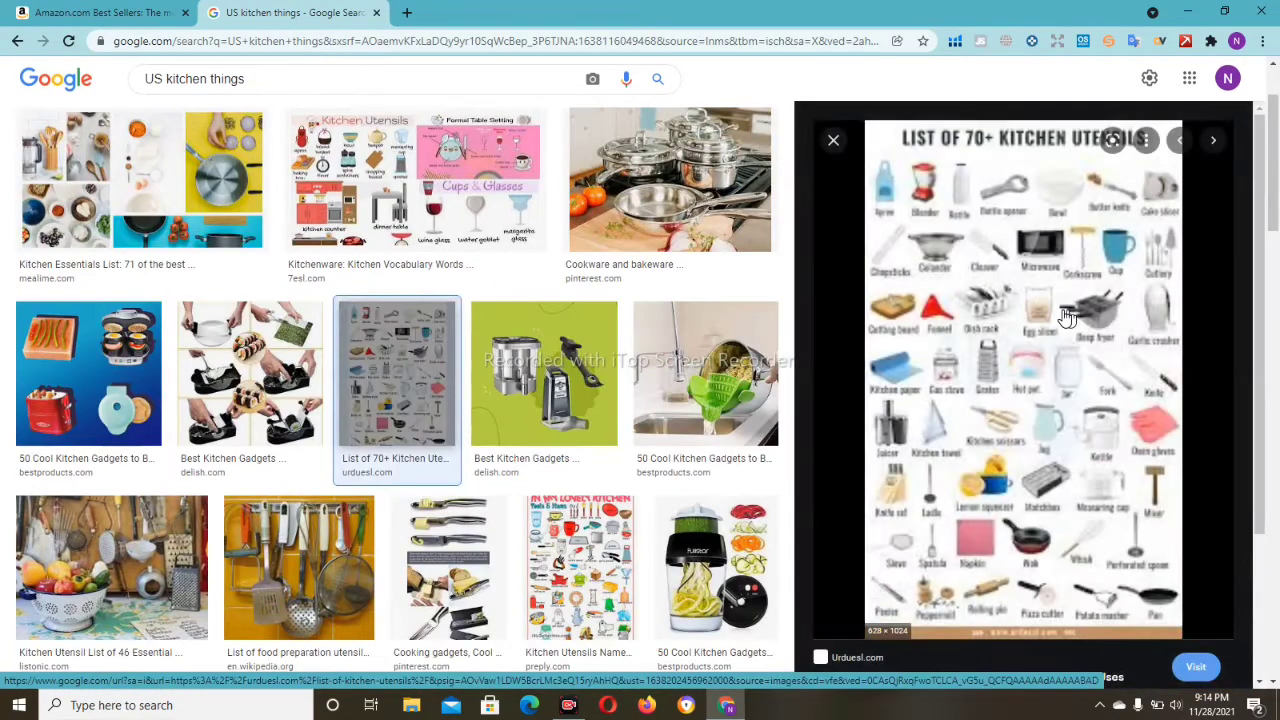
pyautogui.click(1068, 316)
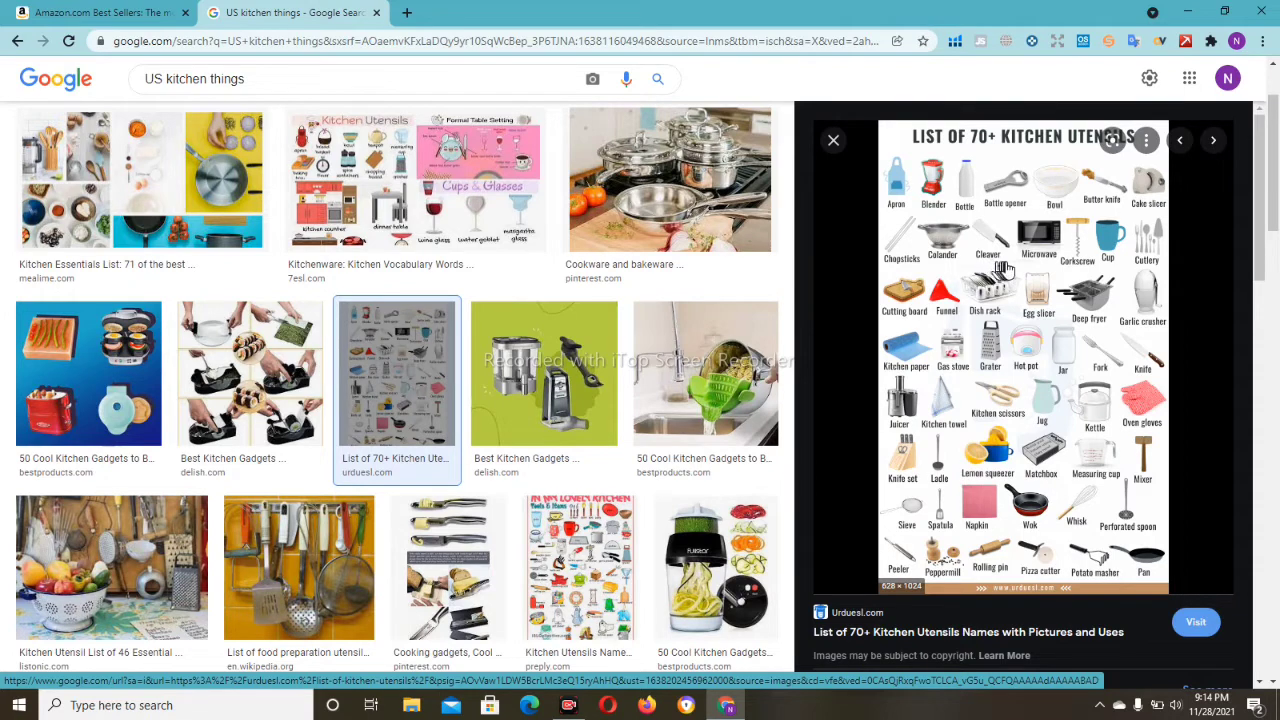
# Step: Switch back to the Amazon Best Sellers page and enter "garlic" as the Home & Kitchen search term
pyautogui.click(97, 12)
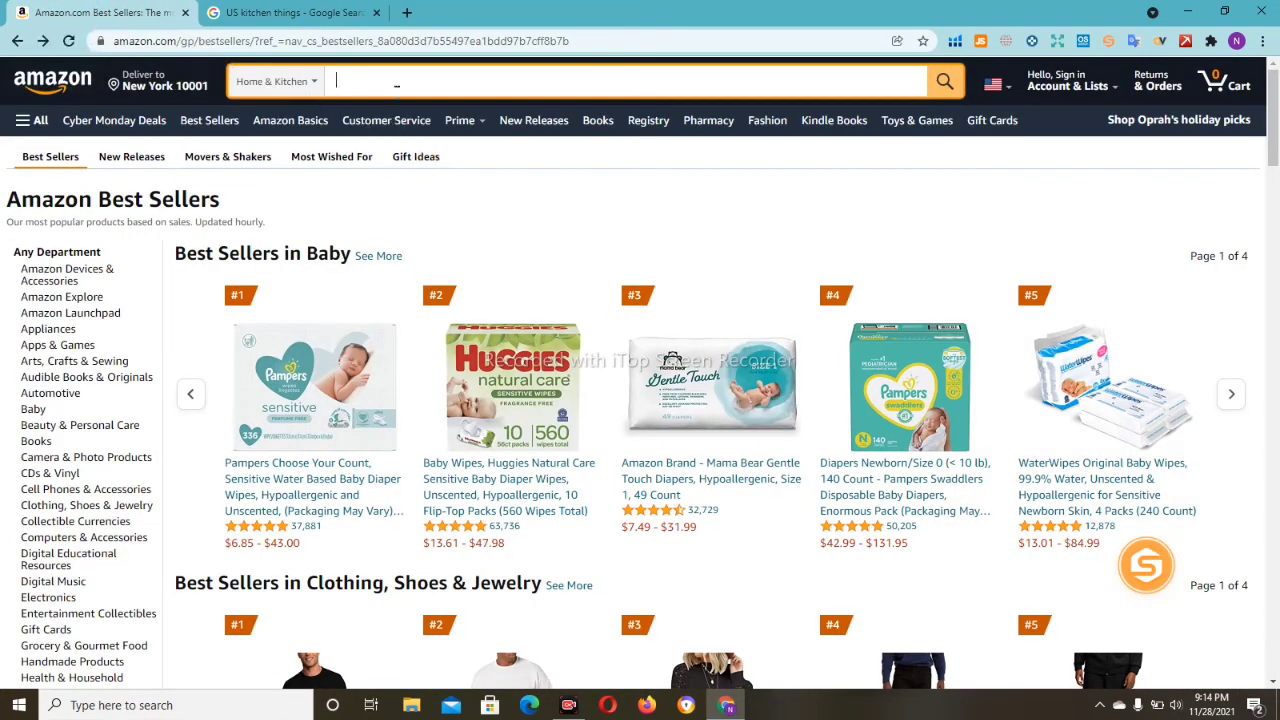
pyautogui.click(340, 81)
pyautogui.write('gali')
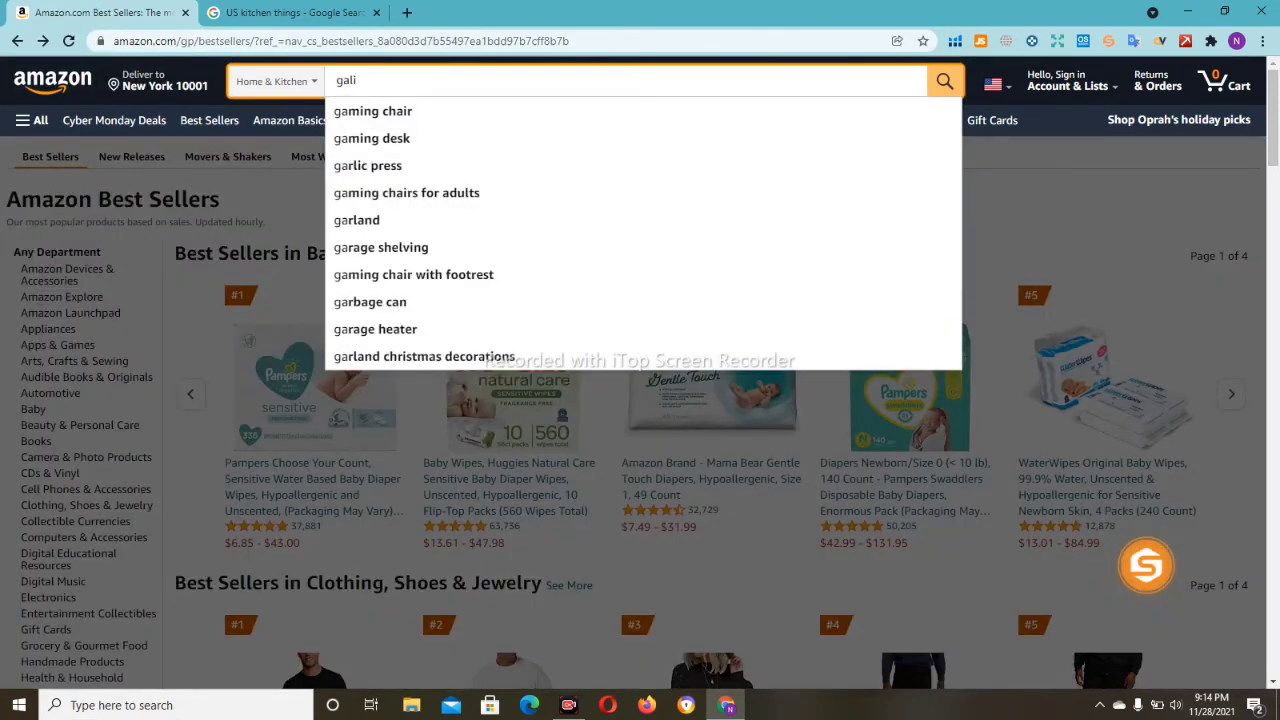
pyautogui.write('c')
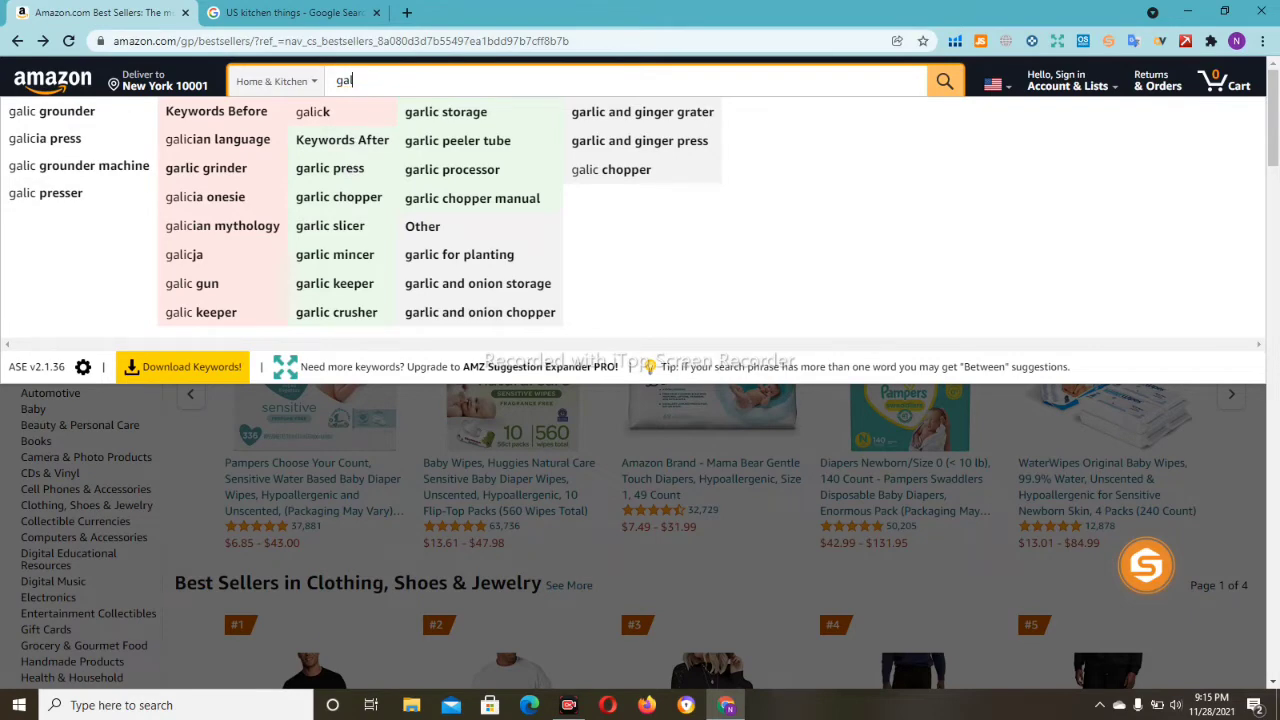
pyautogui.press('BackSpace')
pyautogui.write('rl')
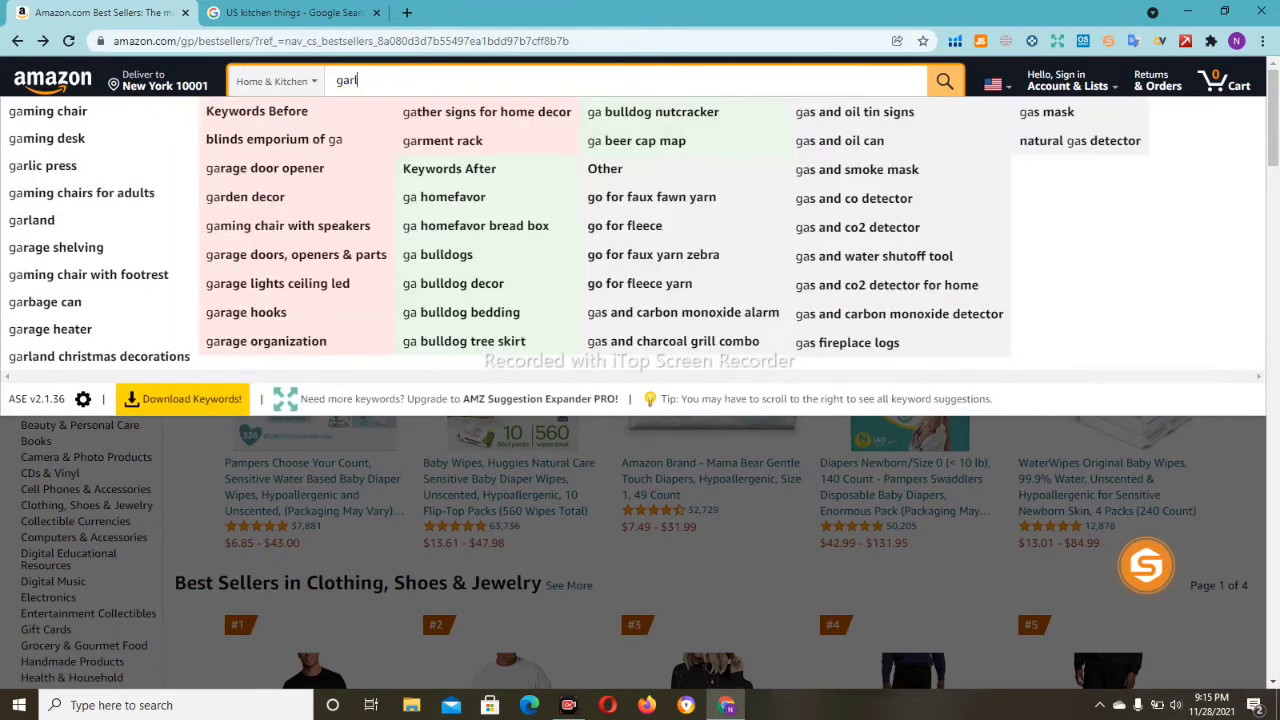
pyautogui.write('ic')
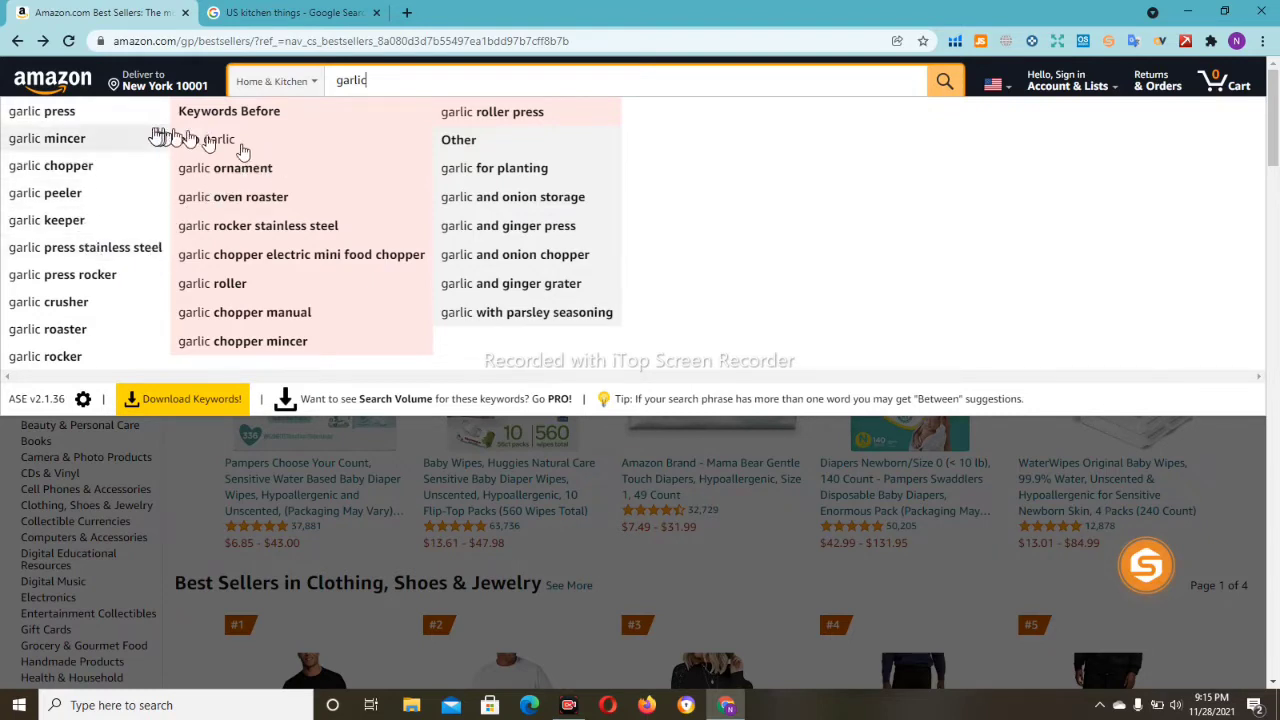
# Step: Search Home & Kitchen for "garlic press", compare the first results' seller data, and open the Kebley Garlic Press Professional listing
pyautogui.click(86, 116)
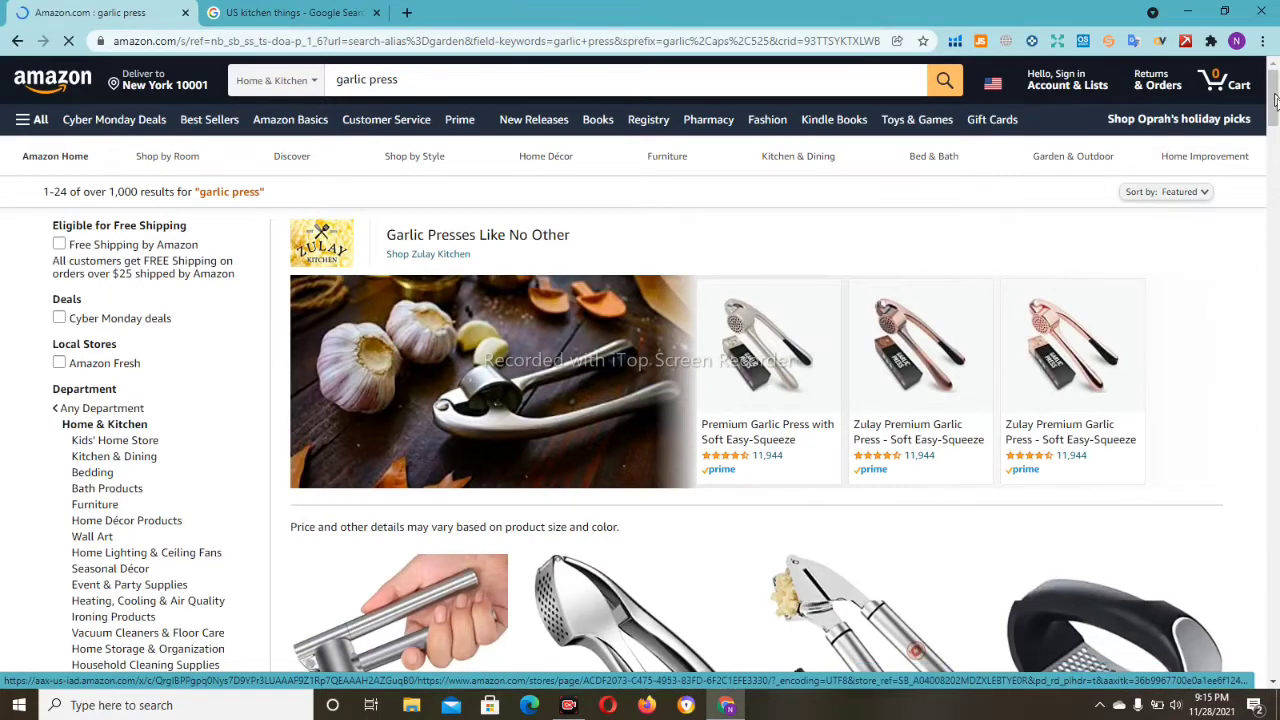
pyautogui.scroll(-3, 1270, 125)
pyautogui.moveTo(1273, 127); pyautogui.dragTo(1275, 170)
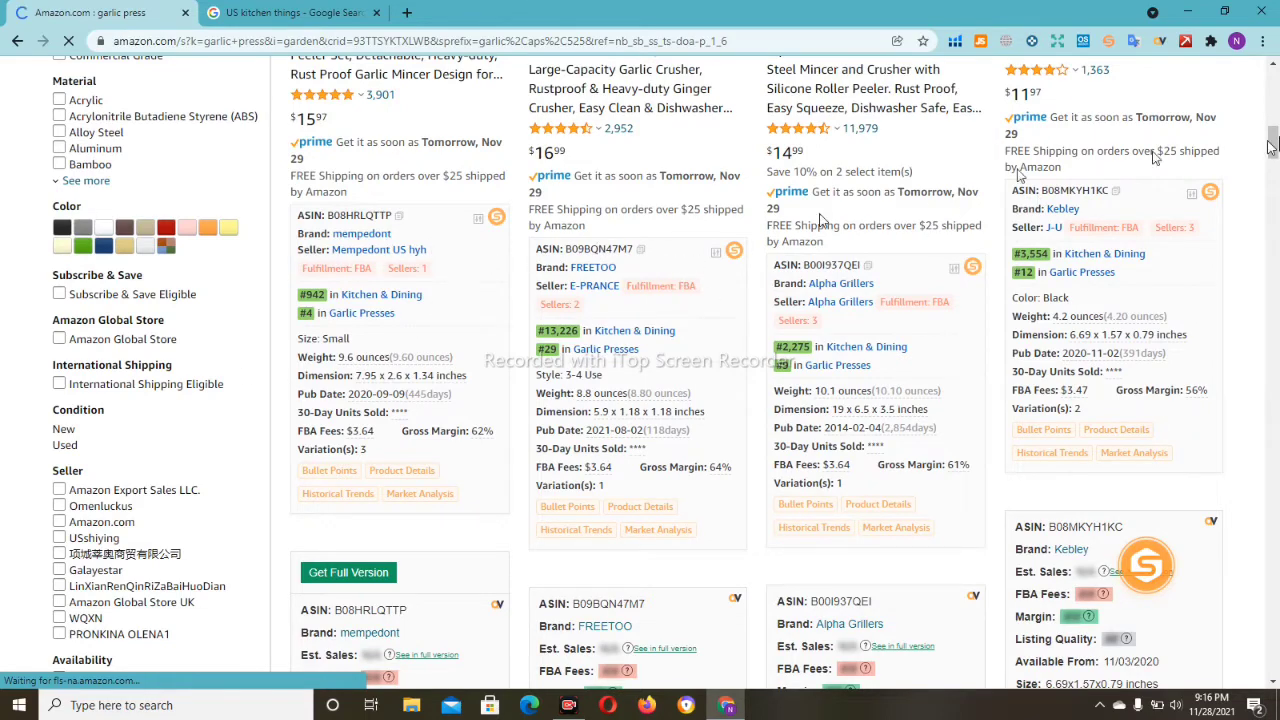
pyautogui.moveTo(1275, 145); pyautogui.dragTo(1275, 135)
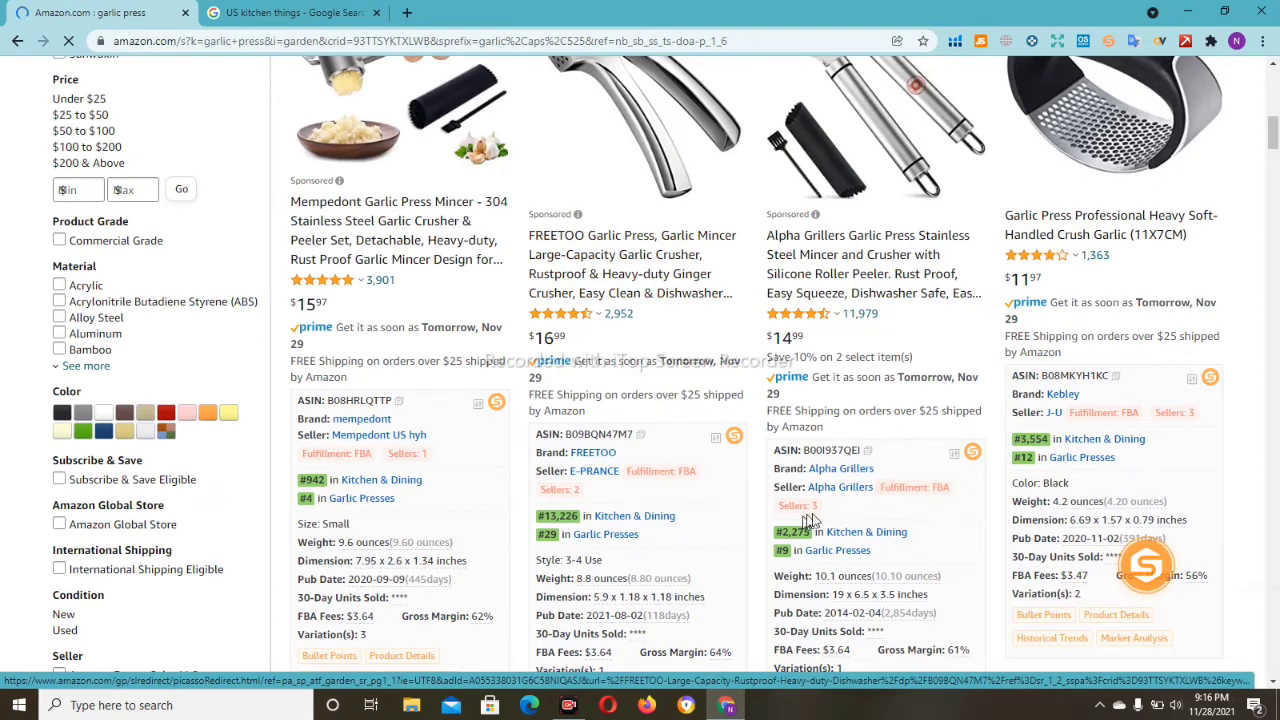
pyautogui.scroll(-1, 837, 487)
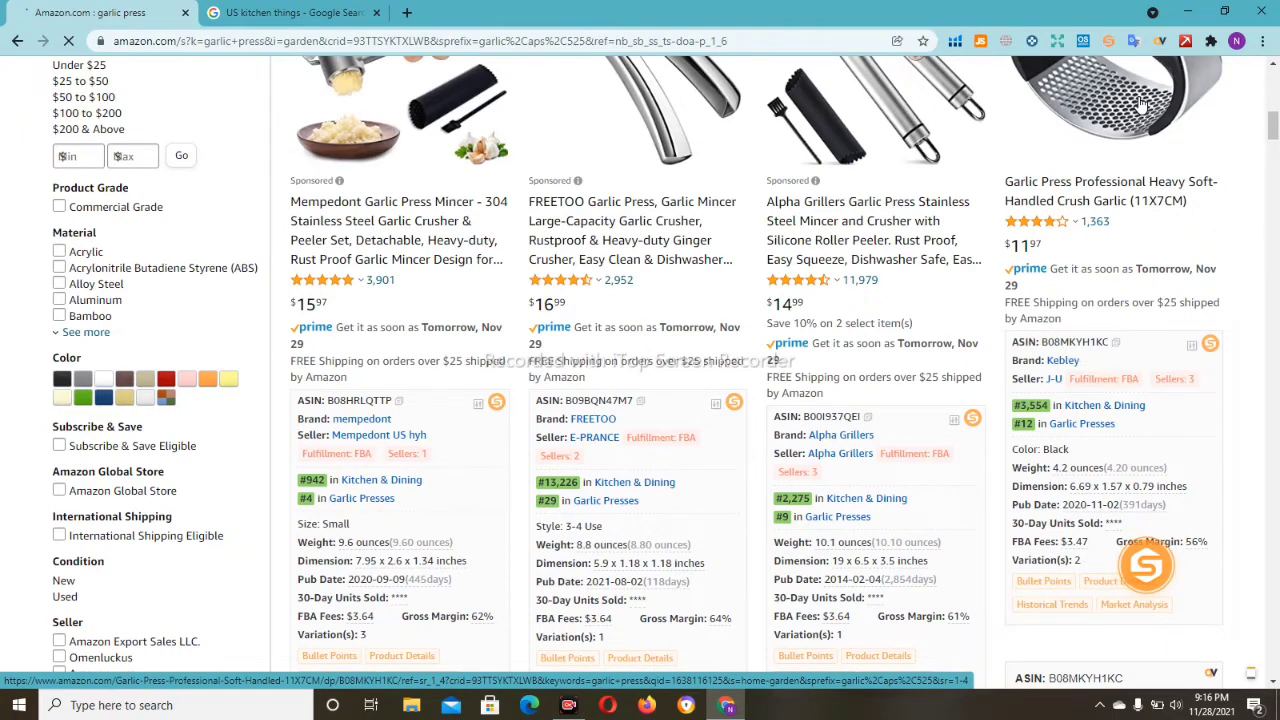
pyautogui.moveTo(1140, 104)
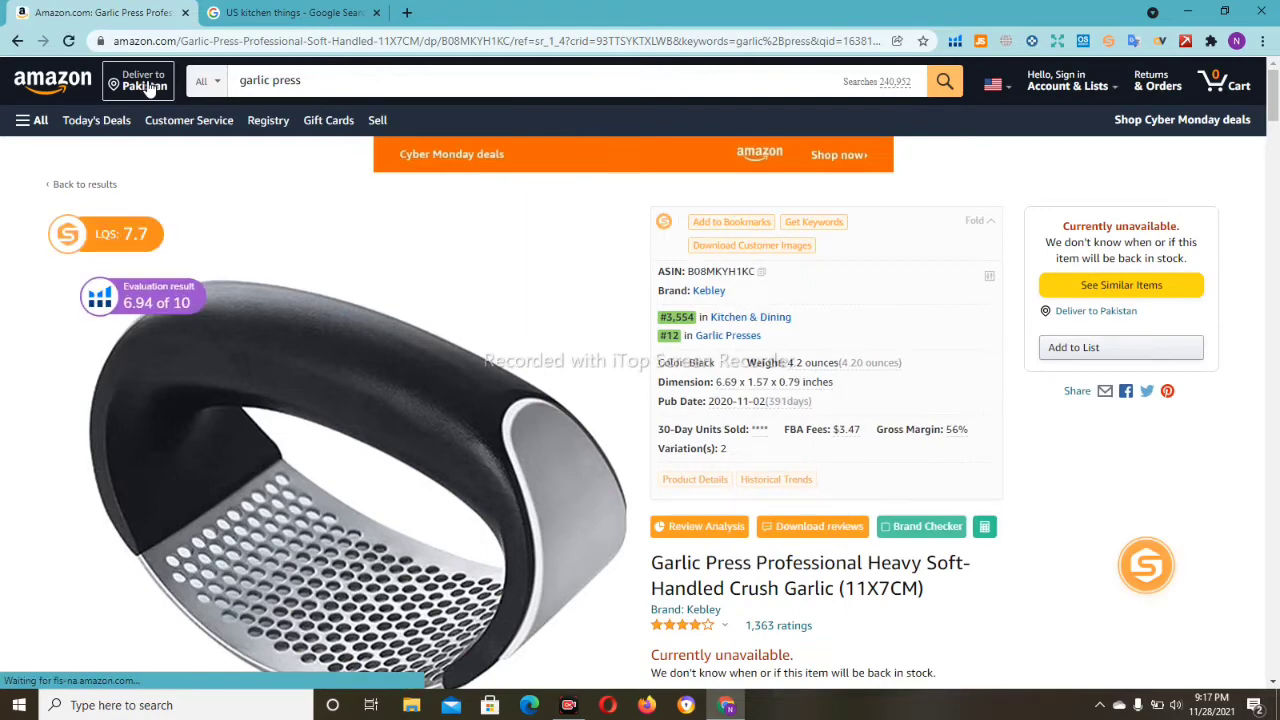
# Step: Change the Amazon delivery location to US zip code 10001
pyautogui.click(147, 86)
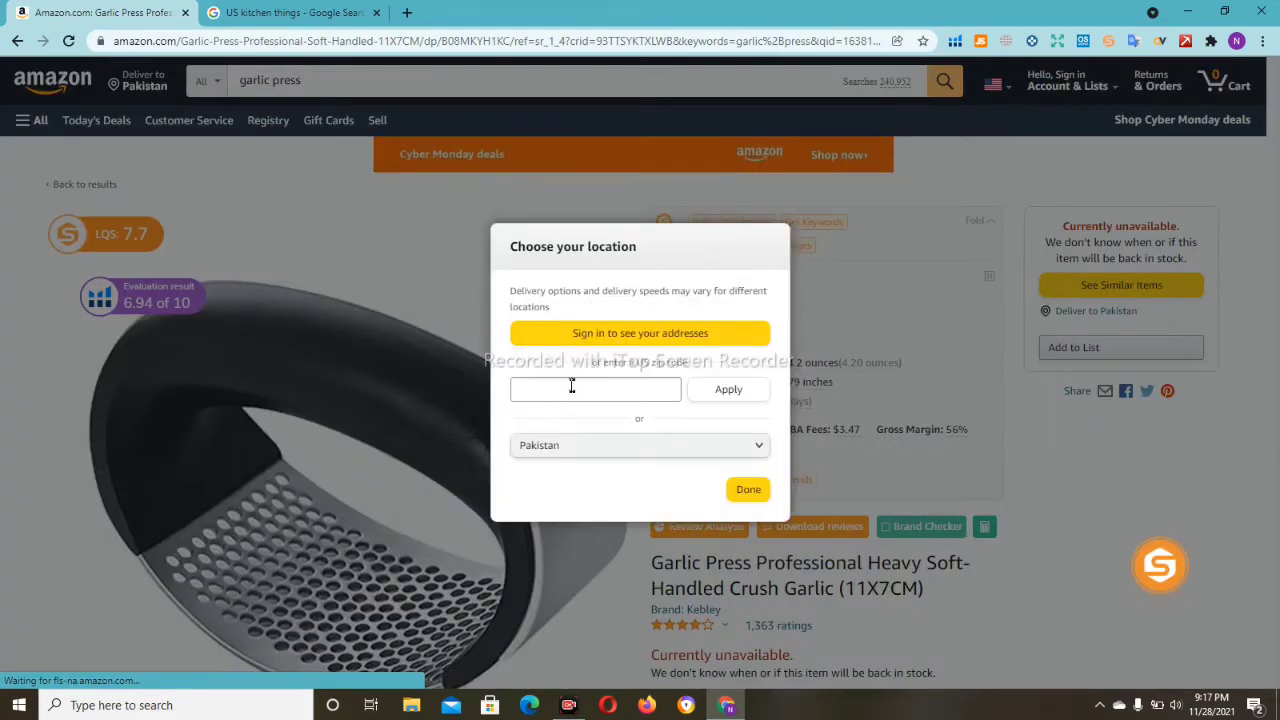
pyautogui.click(572, 387)
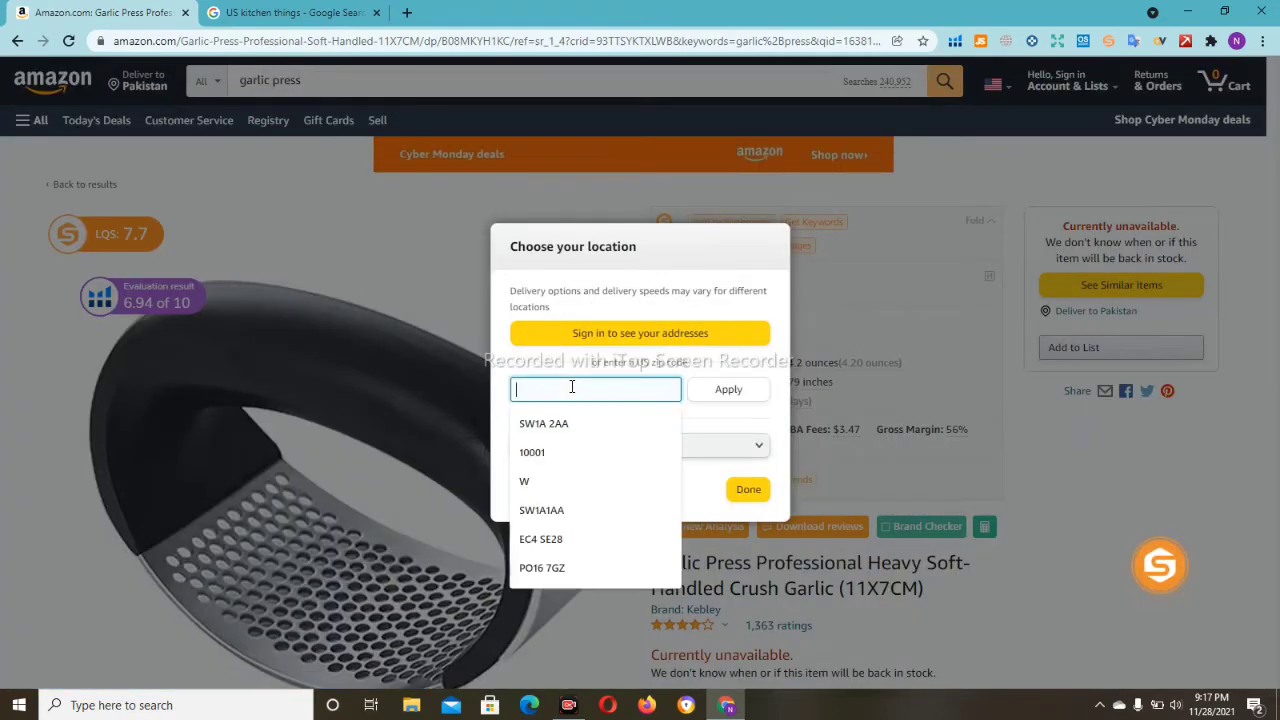
pyautogui.click(561, 453)
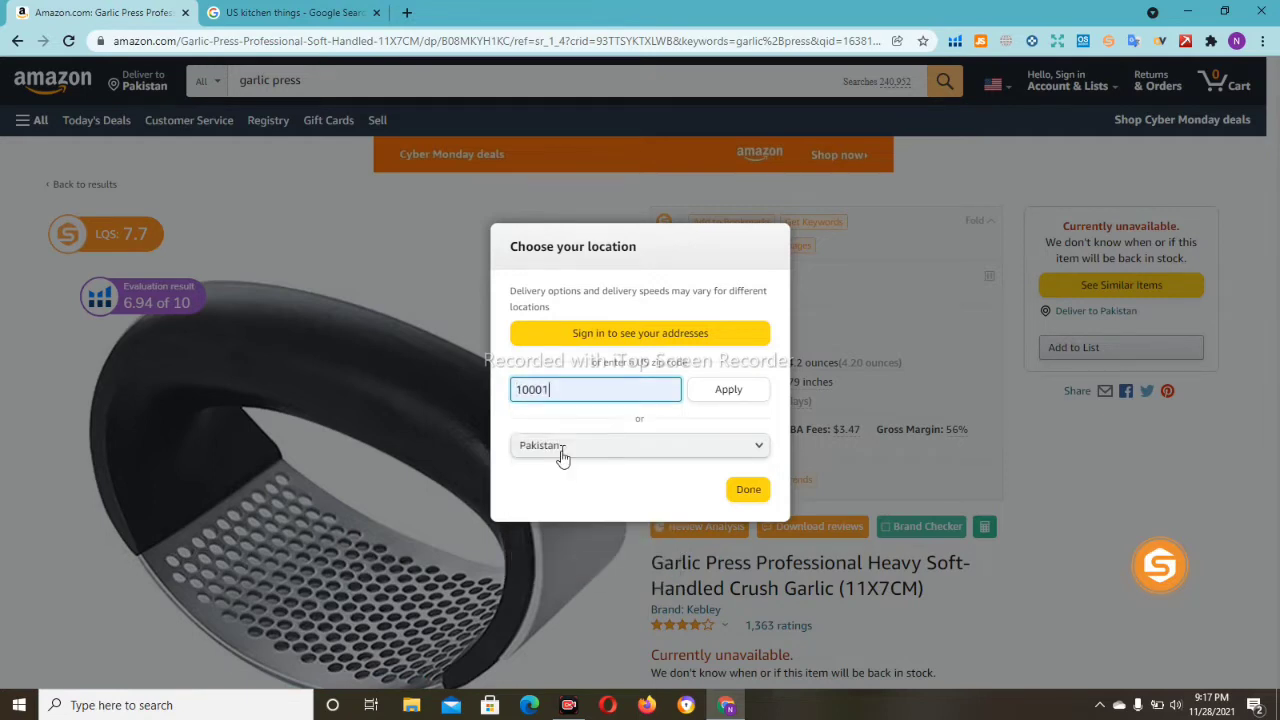
pyautogui.click(741, 391)
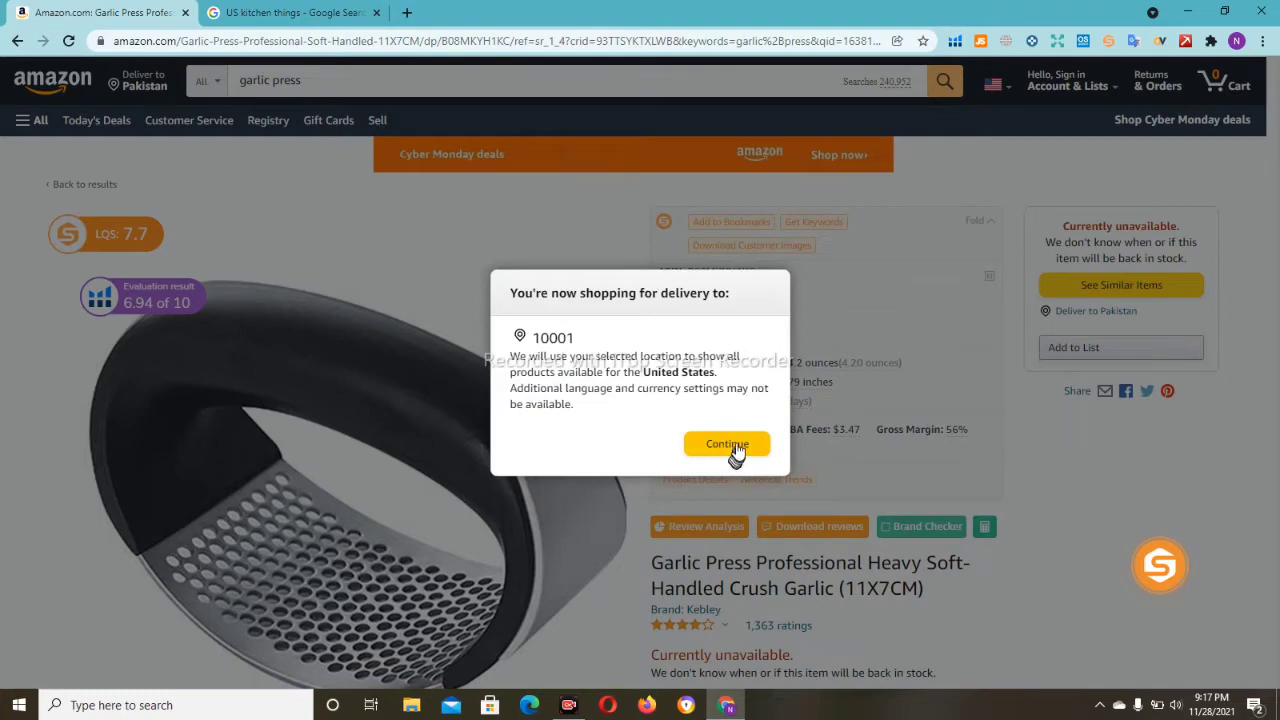
pyautogui.click(737, 447)
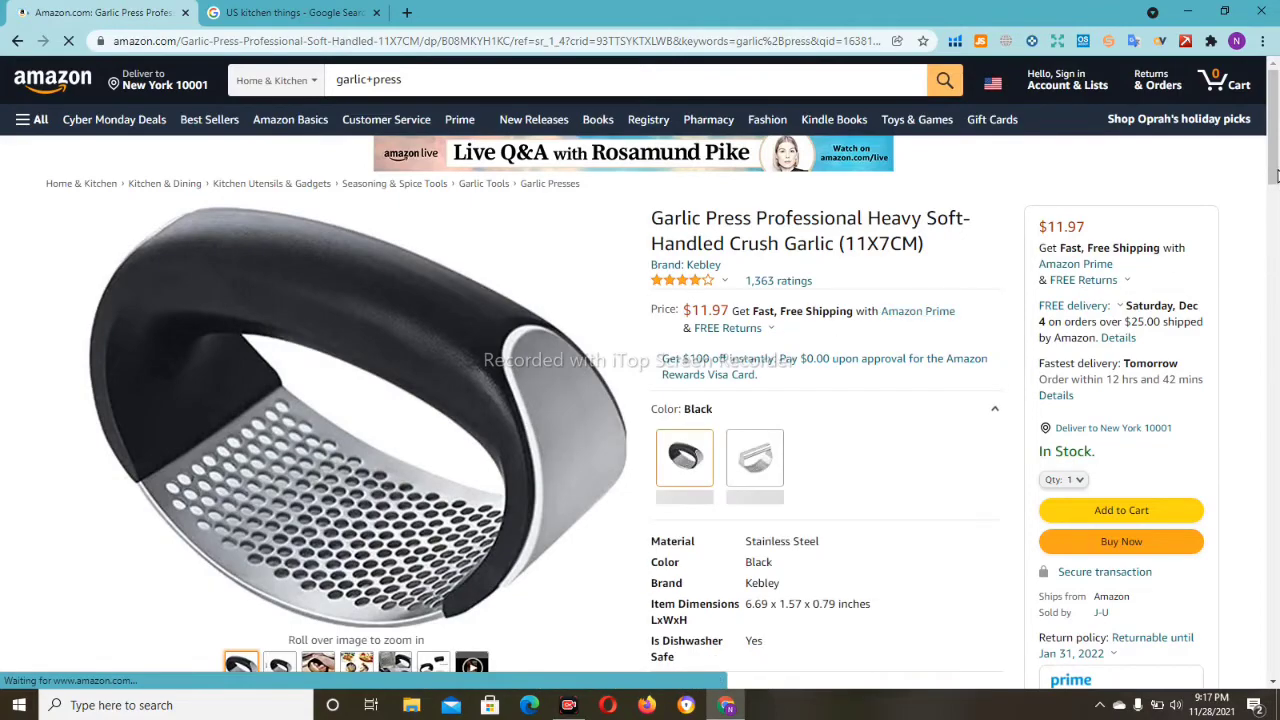
# Step: Review the garlic press listing's details and examine all sellers' offers, including price, shipper and seller ratings
pyautogui.moveTo(1275, 145); pyautogui.dragTo(1276, 207)
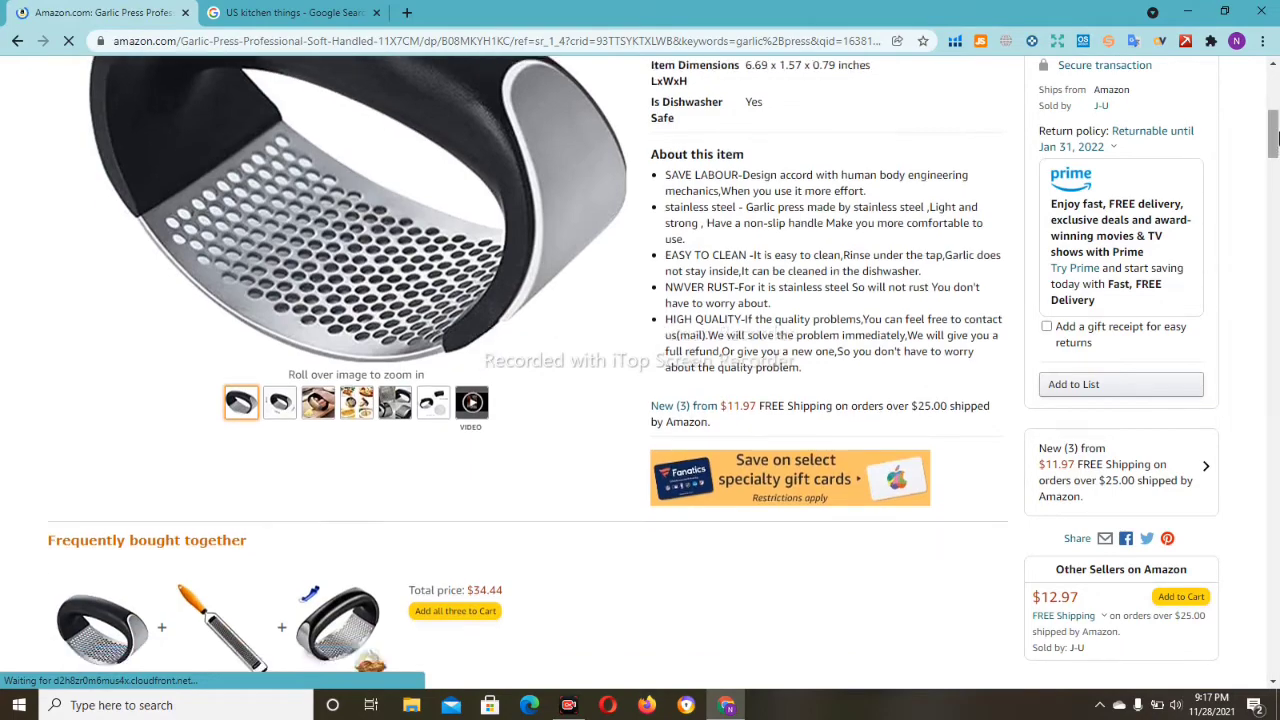
pyautogui.moveTo(1277, 160); pyautogui.dragTo(1270, 90)
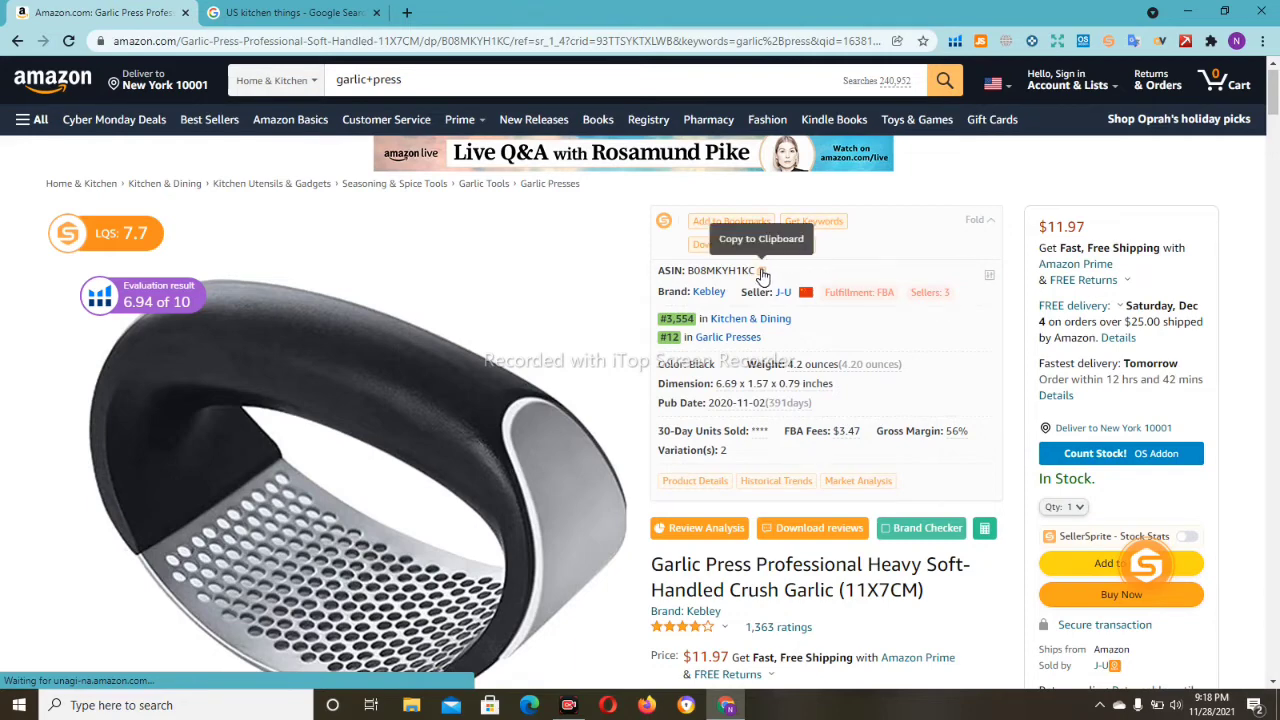
pyautogui.click(930, 294)
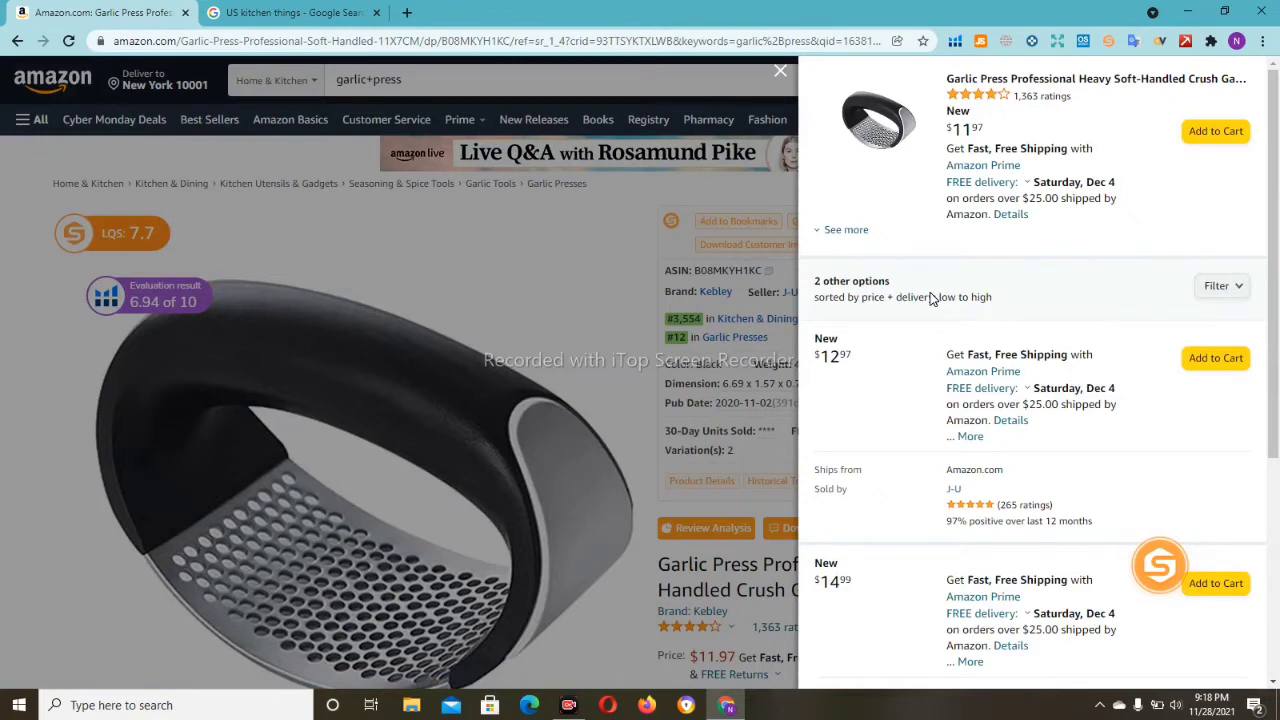
pyautogui.click(818, 232)
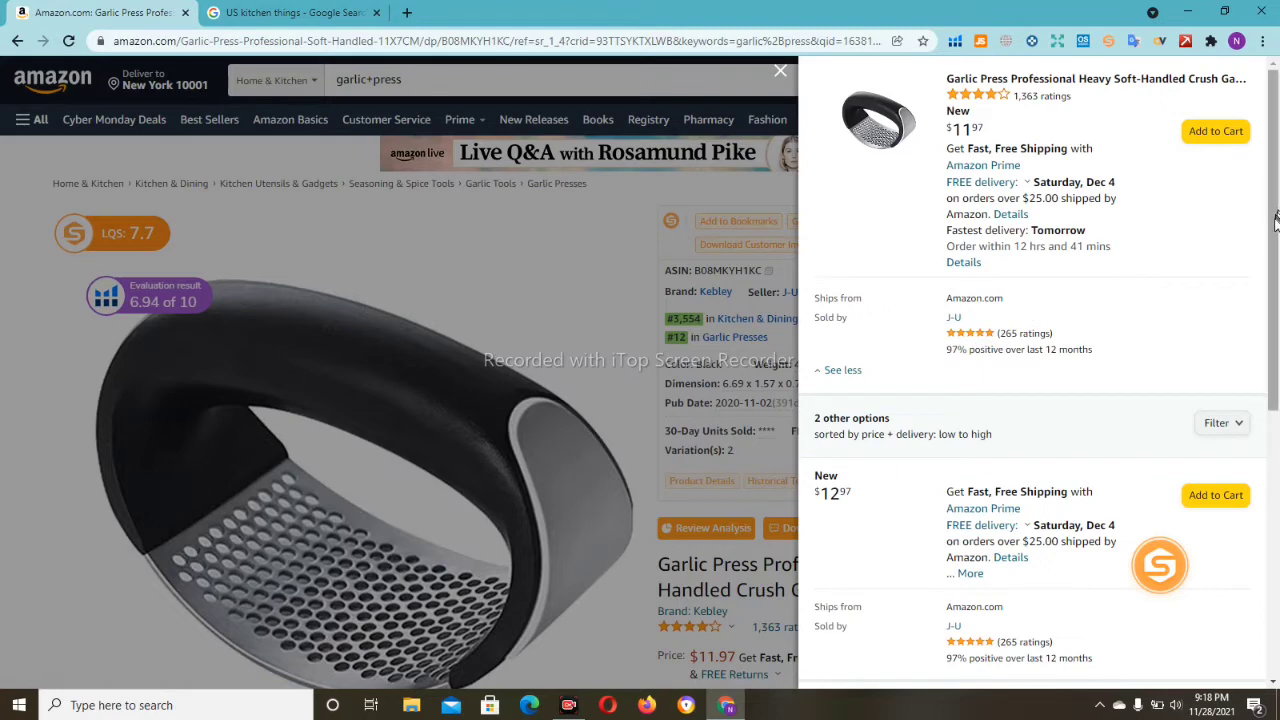
pyautogui.moveTo(1275, 225); pyautogui.dragTo(1278, 386)
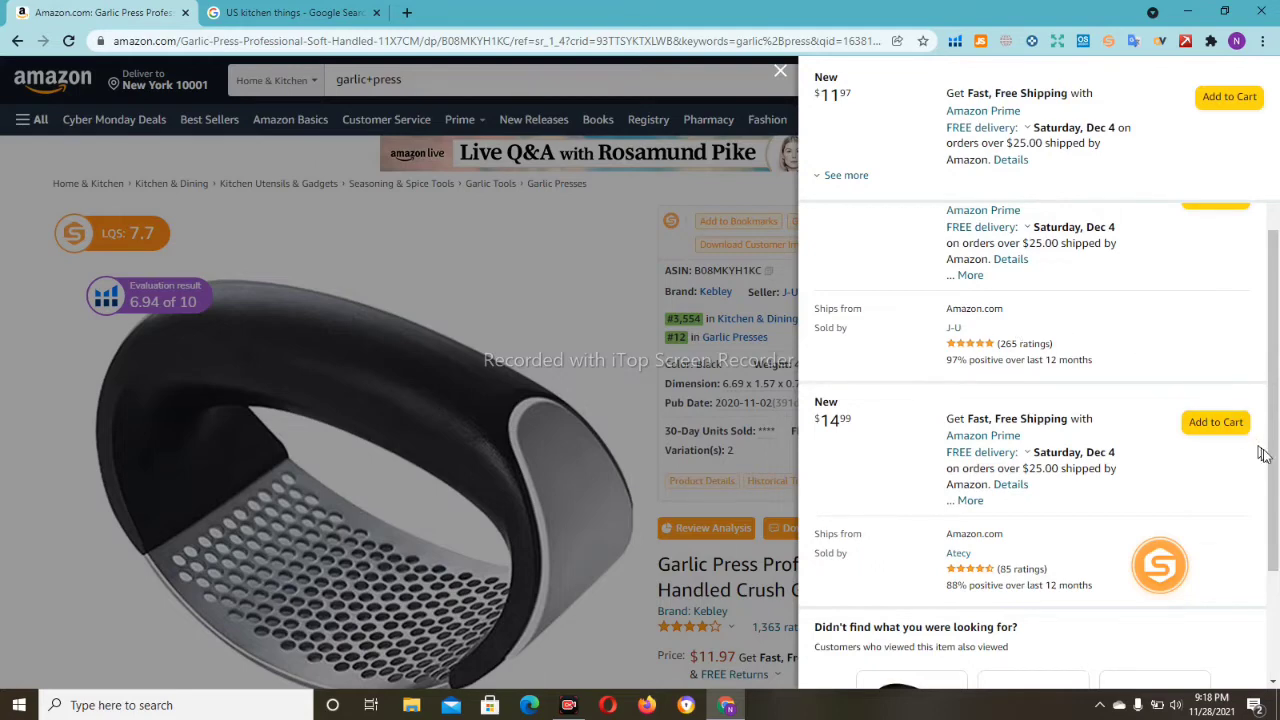
pyautogui.moveTo(1265, 456); pyautogui.dragTo(1257, 288)
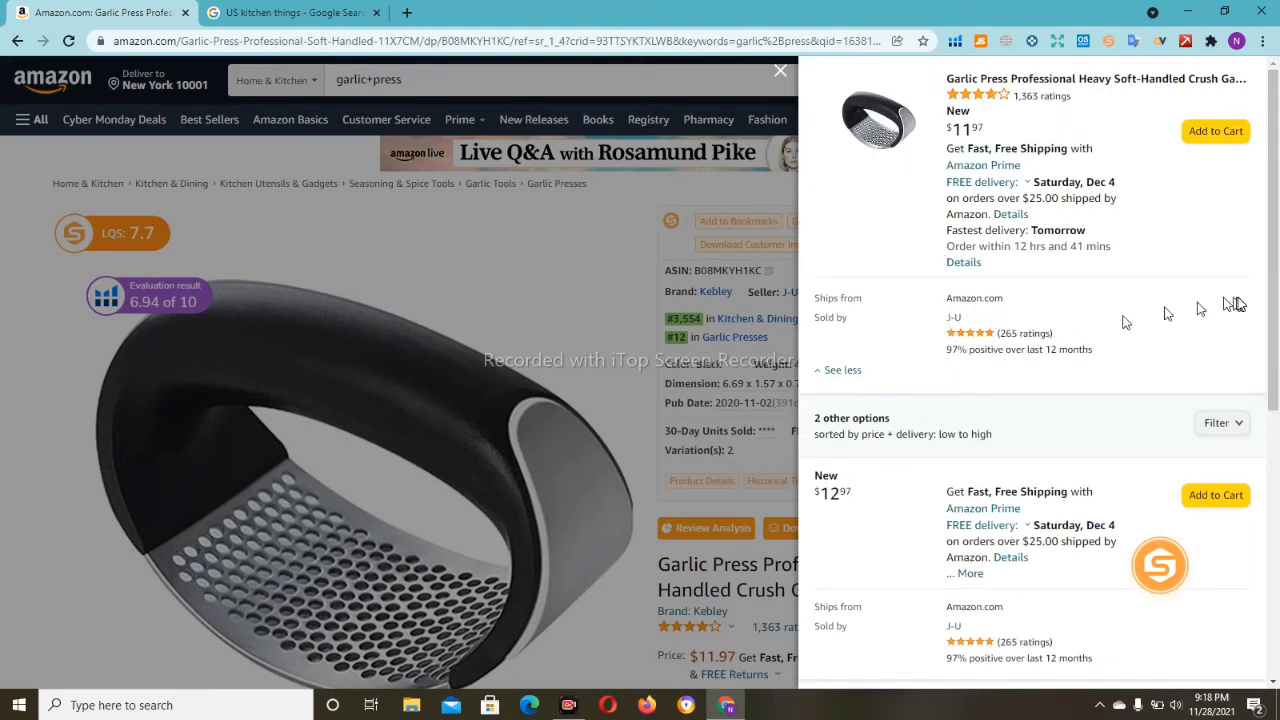
pyautogui.moveTo(1266, 308); pyautogui.dragTo(1277, 512)
pyautogui.moveTo(1275, 450); pyautogui.dragTo(1276, 500)
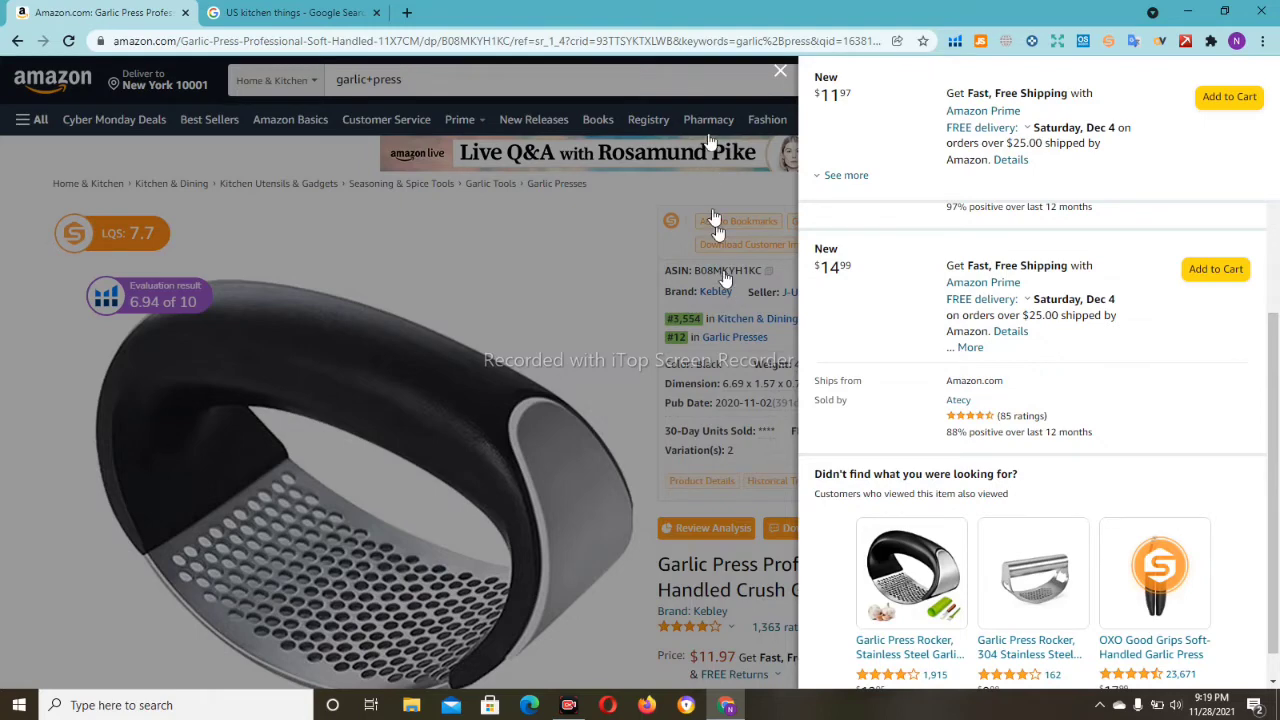
pyautogui.click(781, 73)
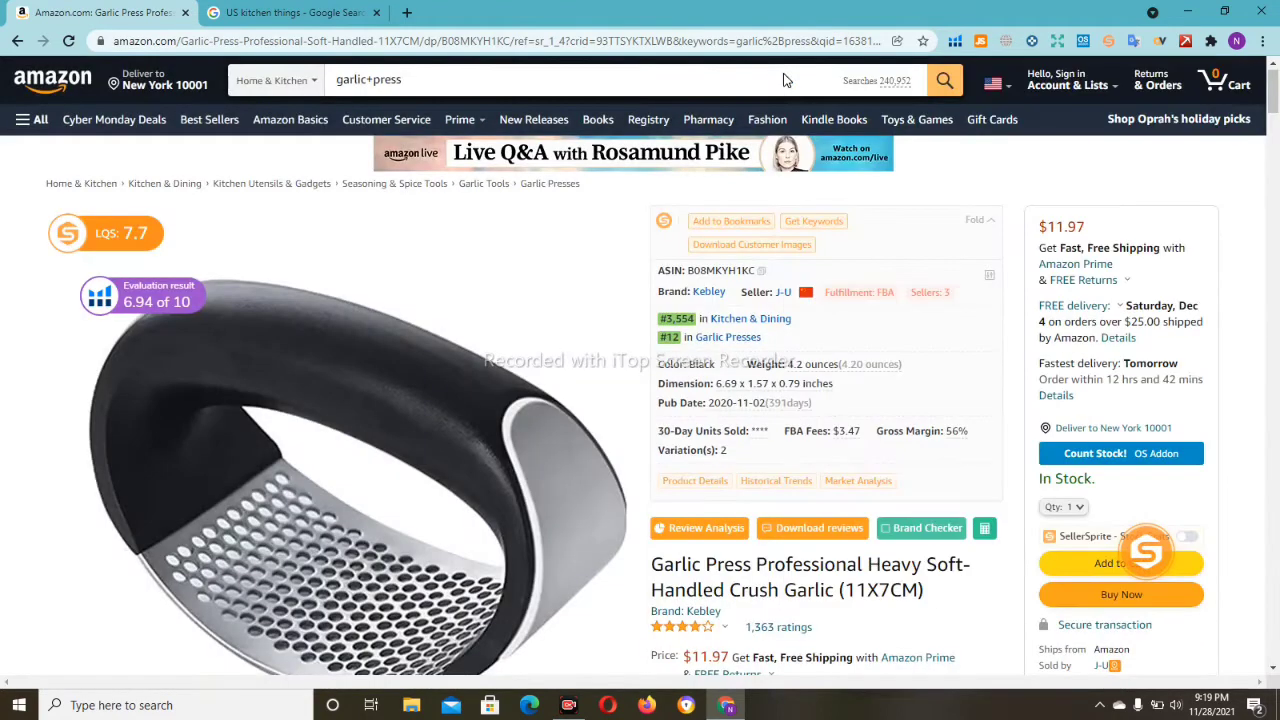
# Step: Open the SellerSprite product research table for garlic press and check the Kebley product's BSR details
pyautogui.click(1107, 41)
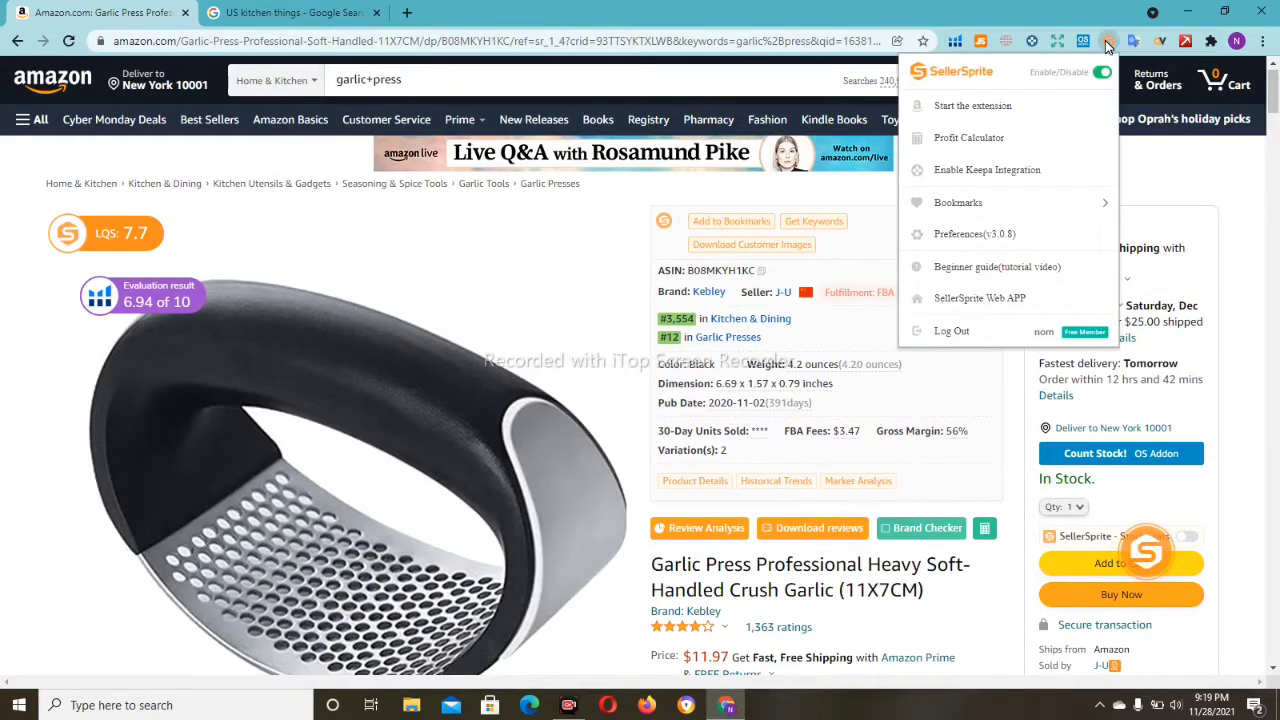
pyautogui.scroll(-8, 1131, 397)
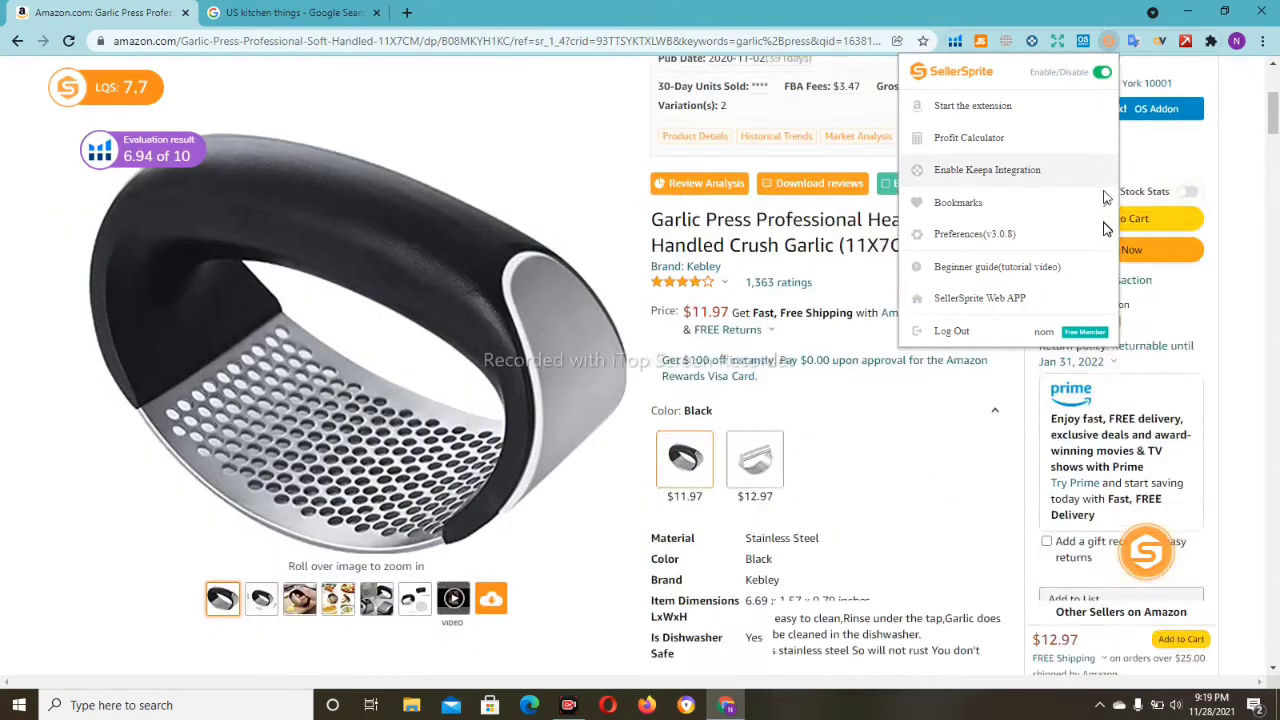
pyautogui.click(1148, 556)
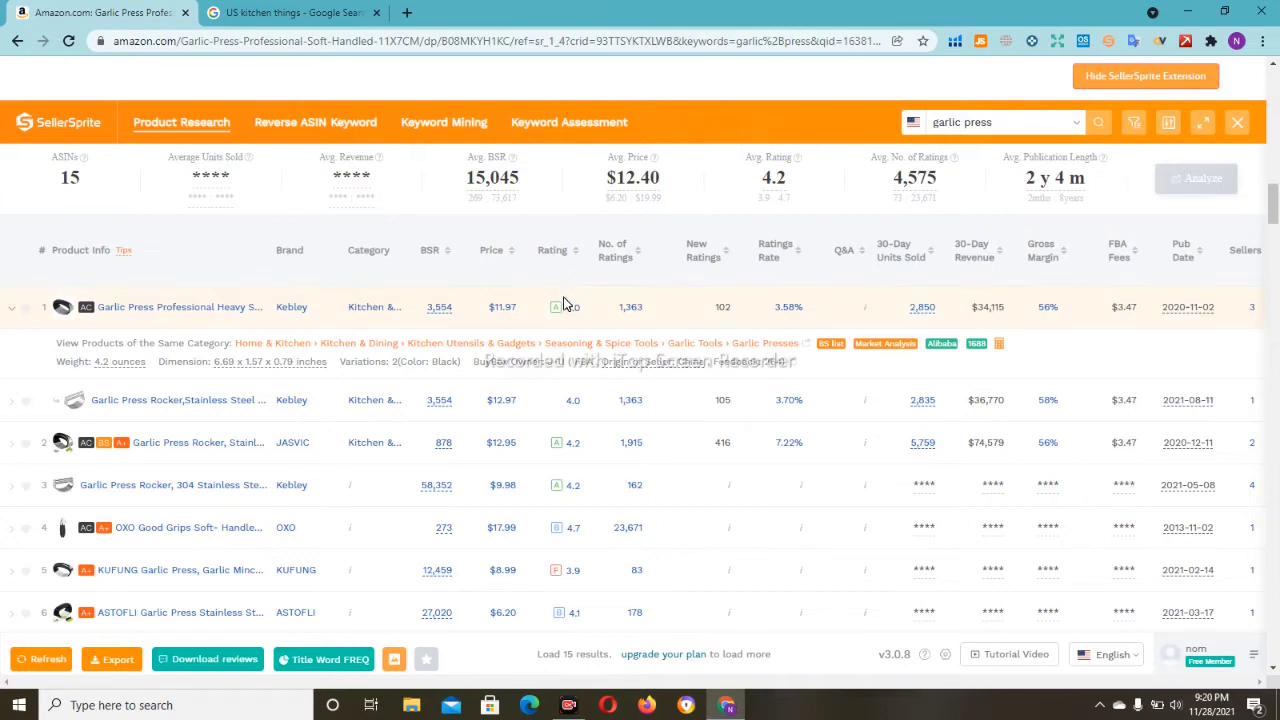
pyautogui.moveTo(576, 316)
pyautogui.moveTo(446, 315)
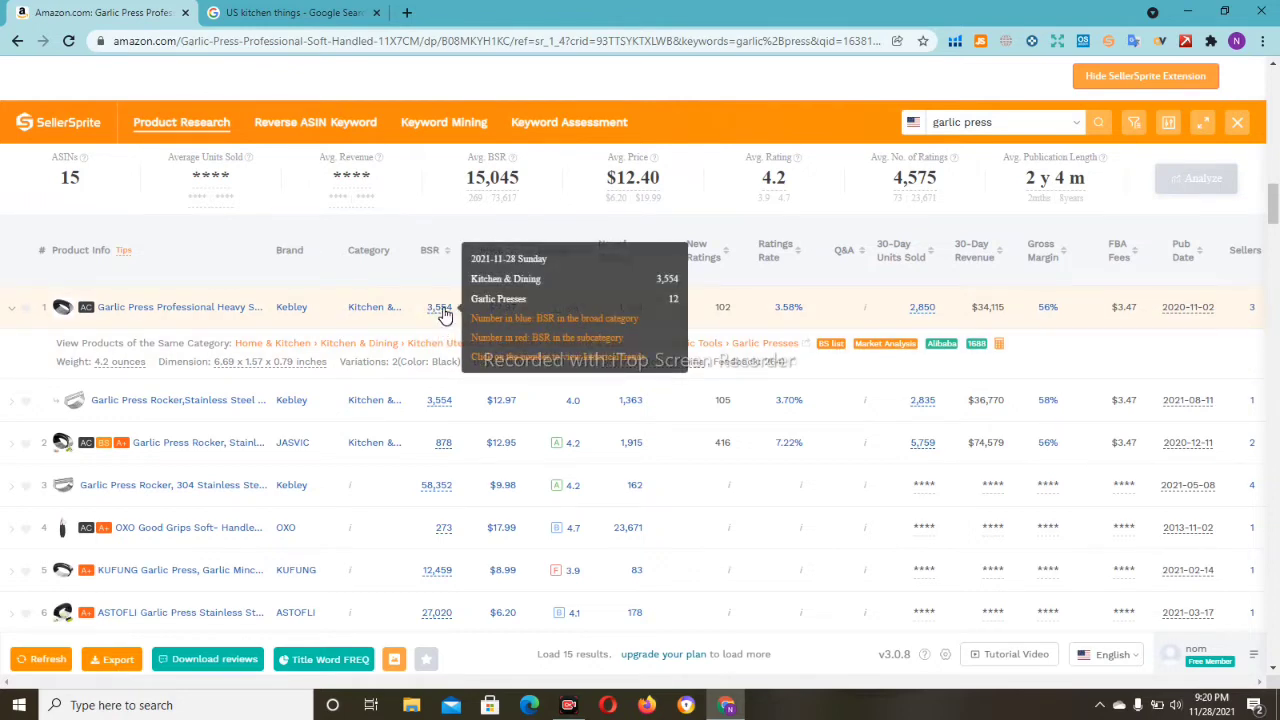
# Step: Sort the SellerSprite product table by BSR in ascending and descending order, and close the table after checking the average BSR
pyautogui.click(449, 255)
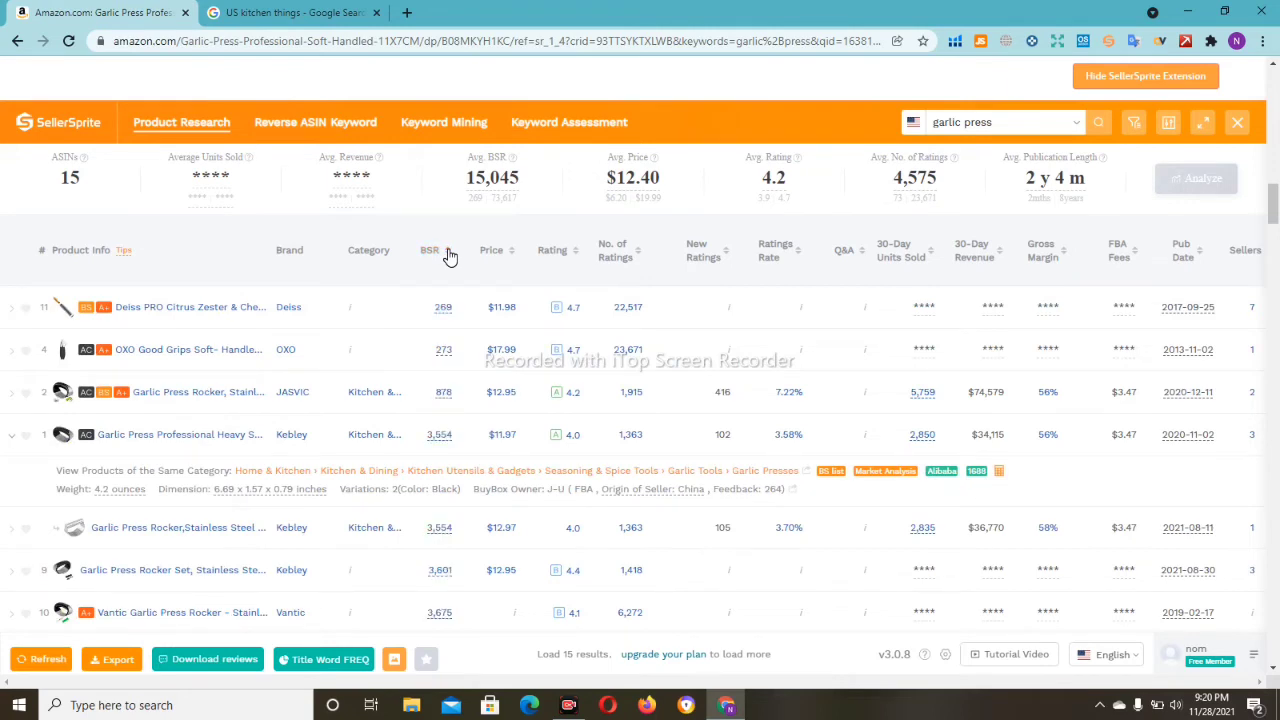
pyautogui.click(449, 255)
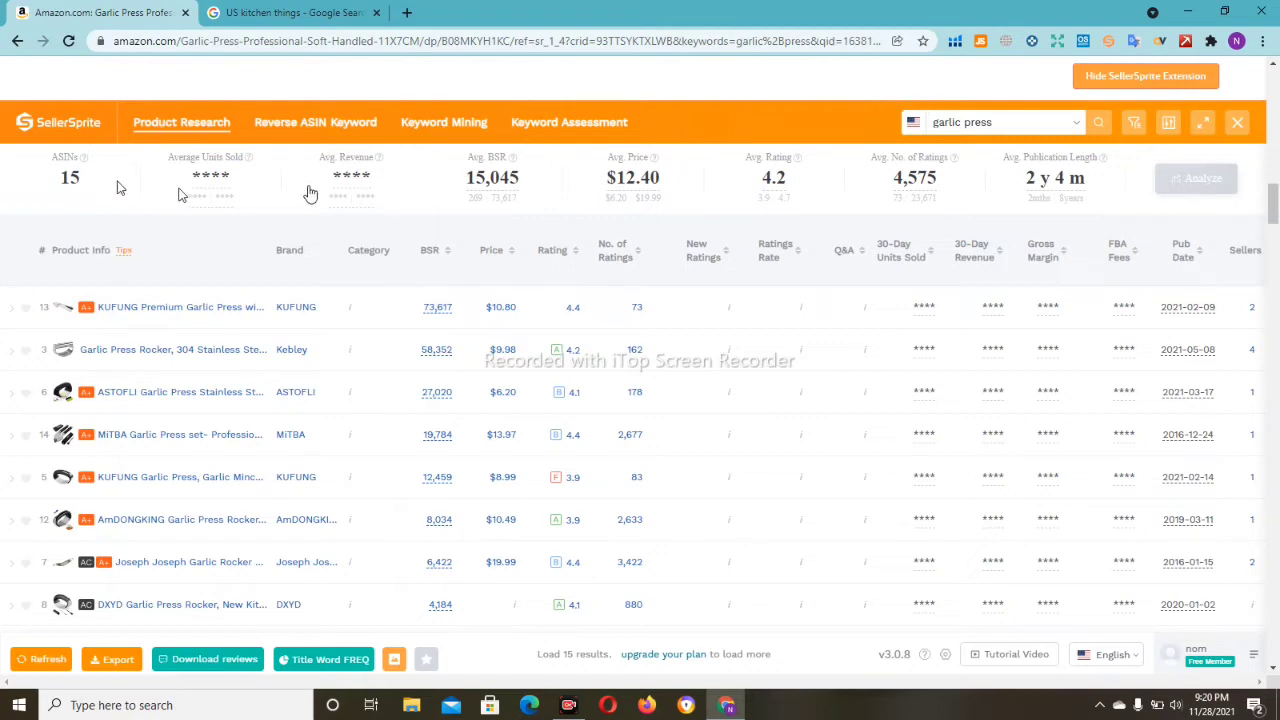
pyautogui.moveTo(508, 163)
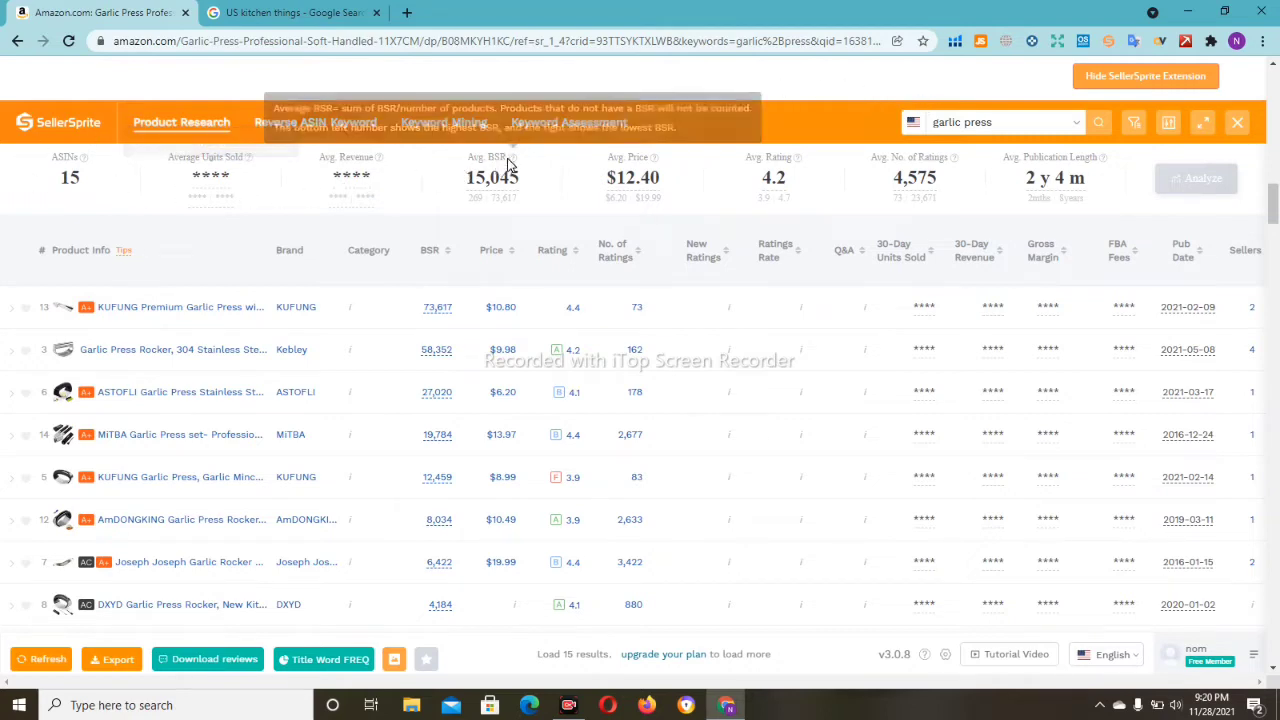
pyautogui.click(1237, 128)
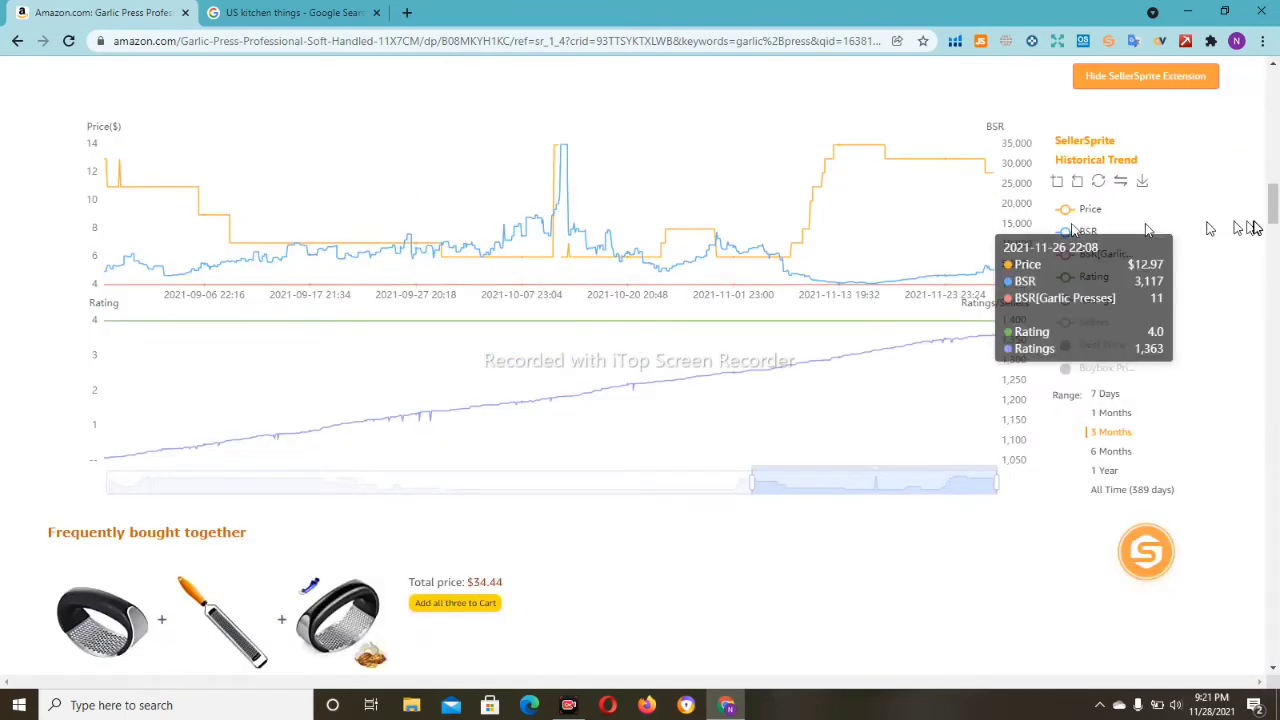
# Step: Examine the SellerSprite historical price and BSR trend and add the Sellers series to the chart
pyautogui.scroll(2, 1275, 203)
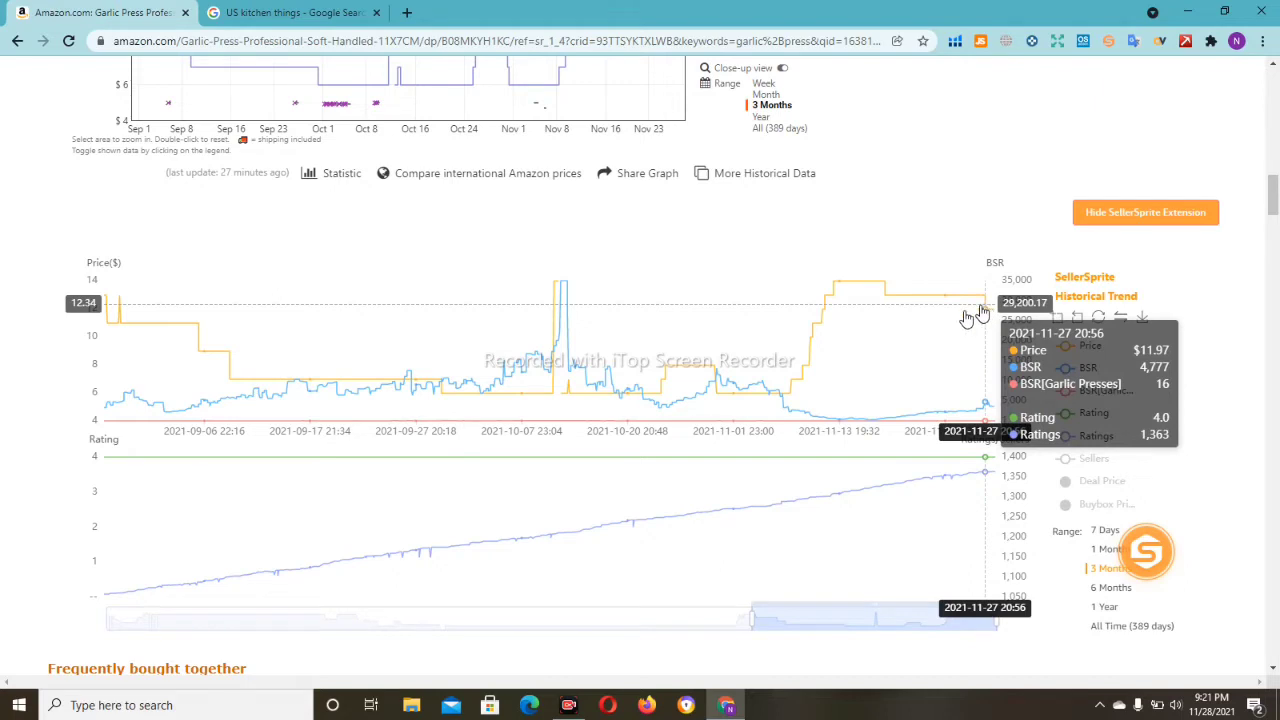
pyautogui.click(1065, 468)
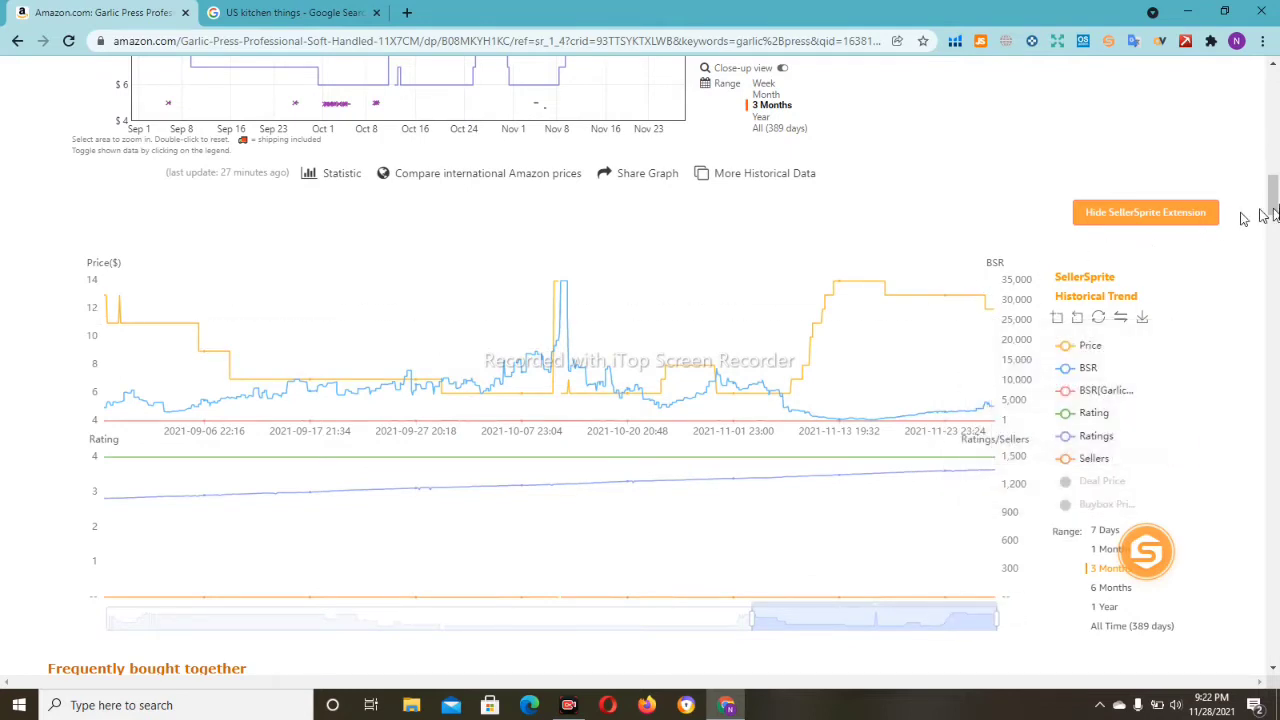
pyautogui.moveTo(1276, 198); pyautogui.dragTo(1276, 202)
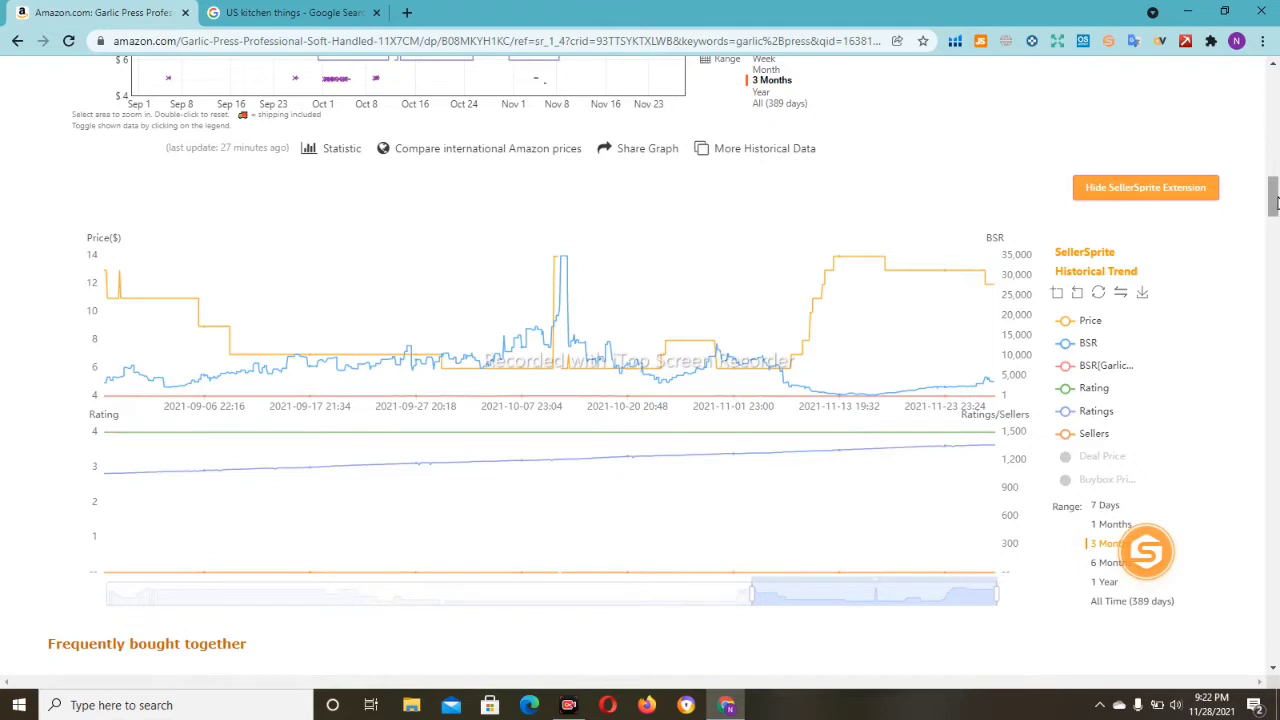
# Step: Check the statistics of the Keepa price history graph and return to the top of the garlic press listing
pyautogui.moveTo(337, 160)
pyautogui.scroll(3, 1276, 172)
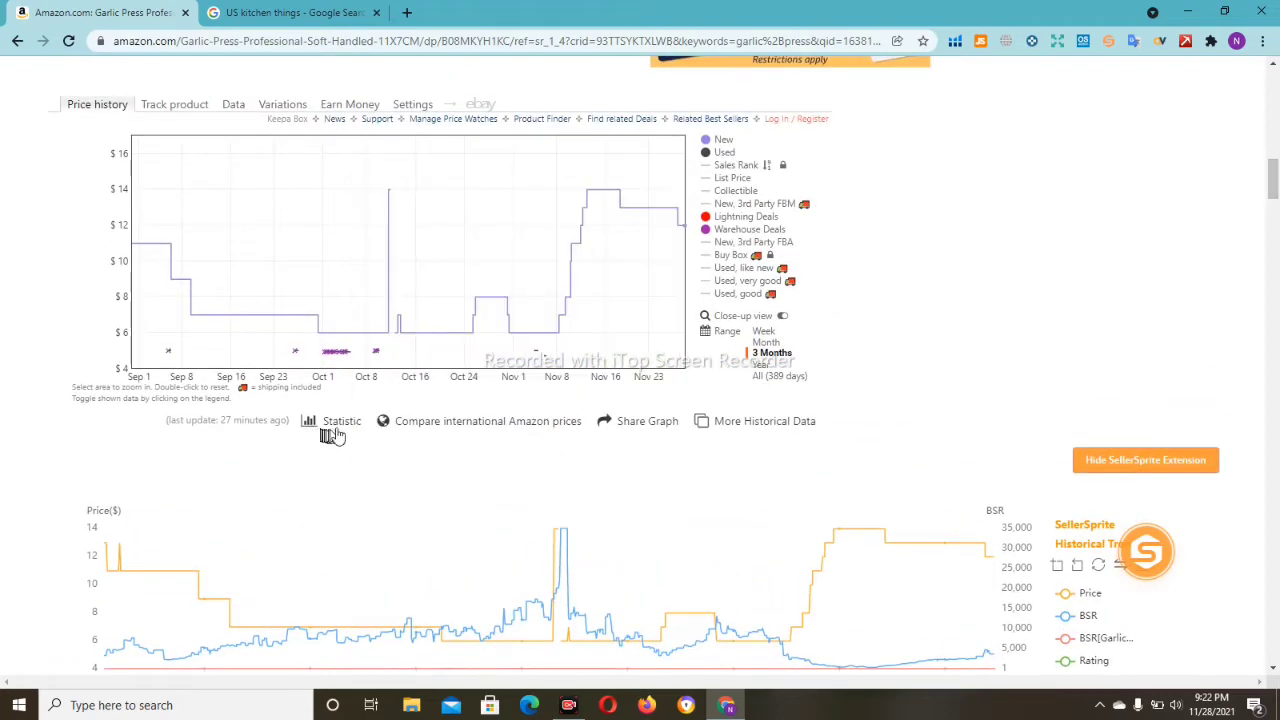
pyautogui.moveTo(340, 432)
pyautogui.moveTo(1273, 182); pyautogui.dragTo(1273, 90)
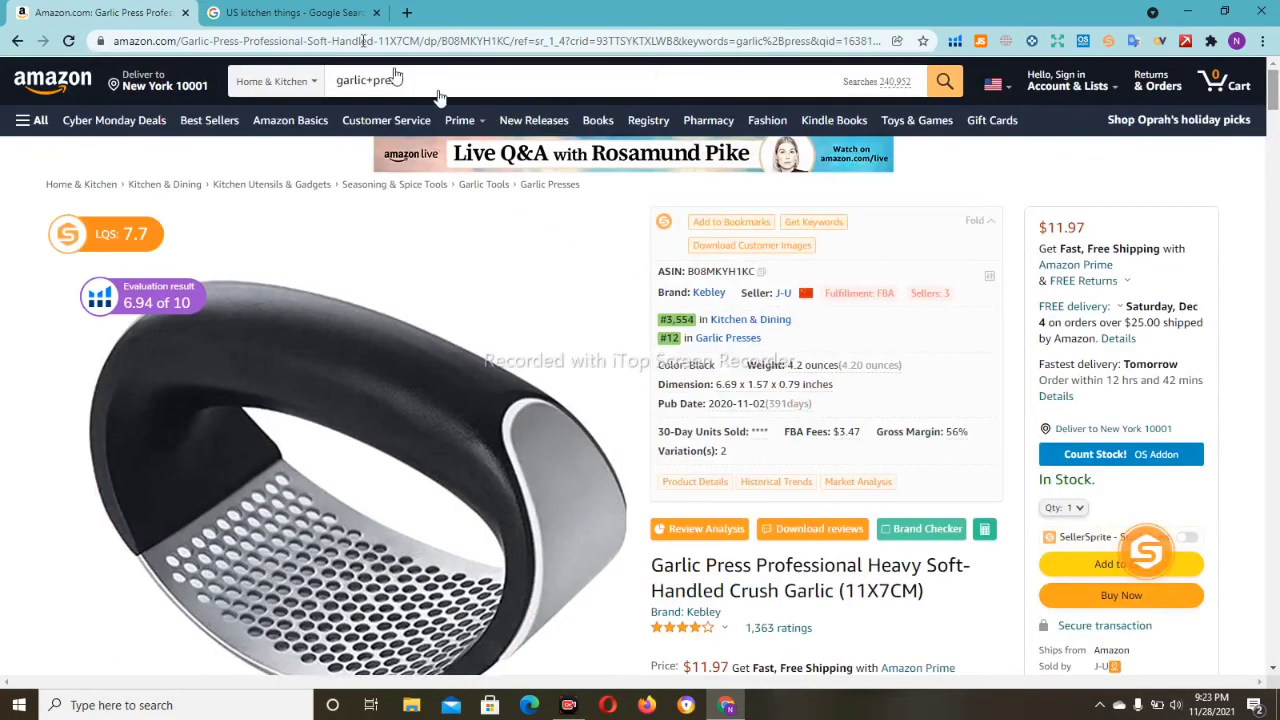
# Step: Review the US kitchen things image results and open Pinterest in a new browser tab
pyautogui.click(408, 12)
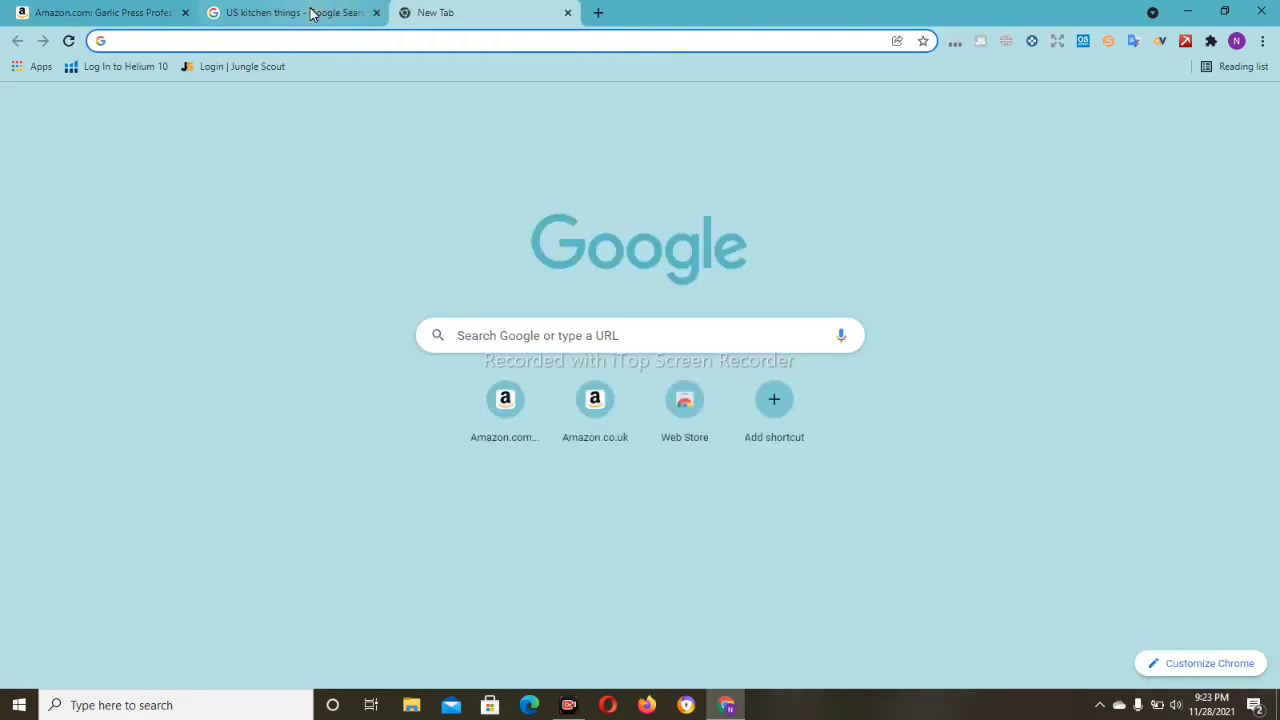
pyautogui.click(310, 12)
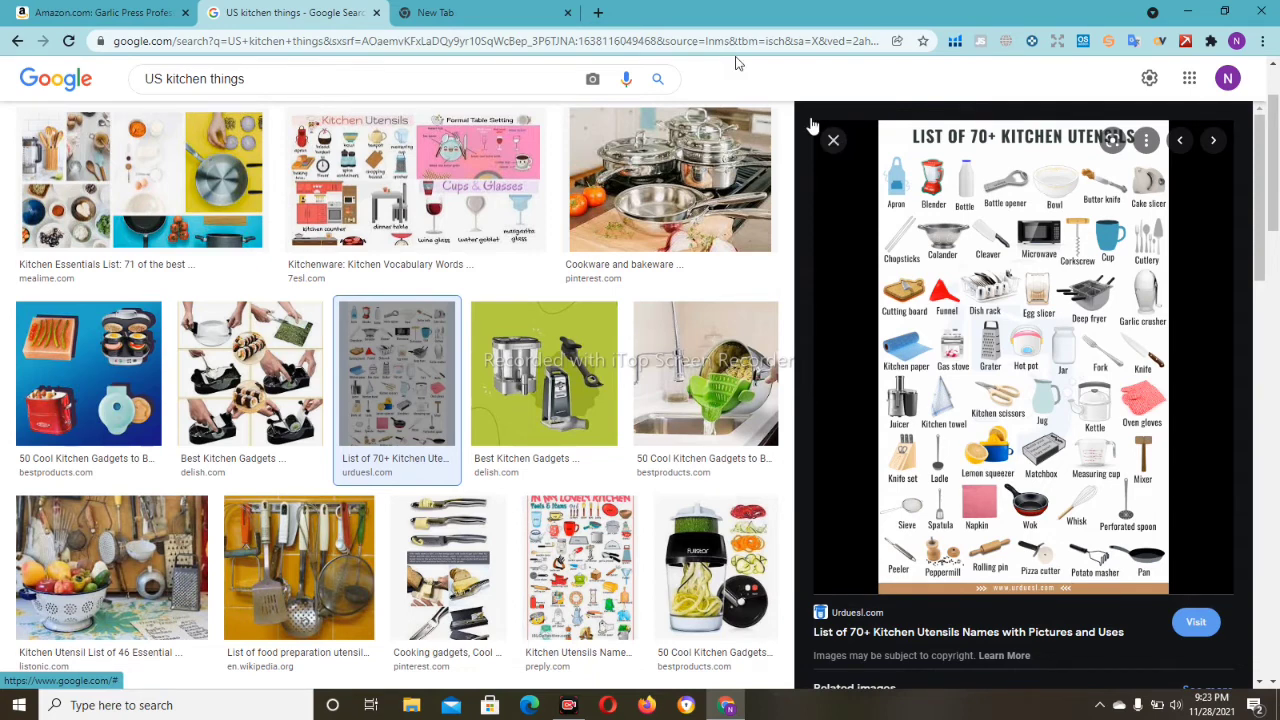
pyautogui.click(436, 13)
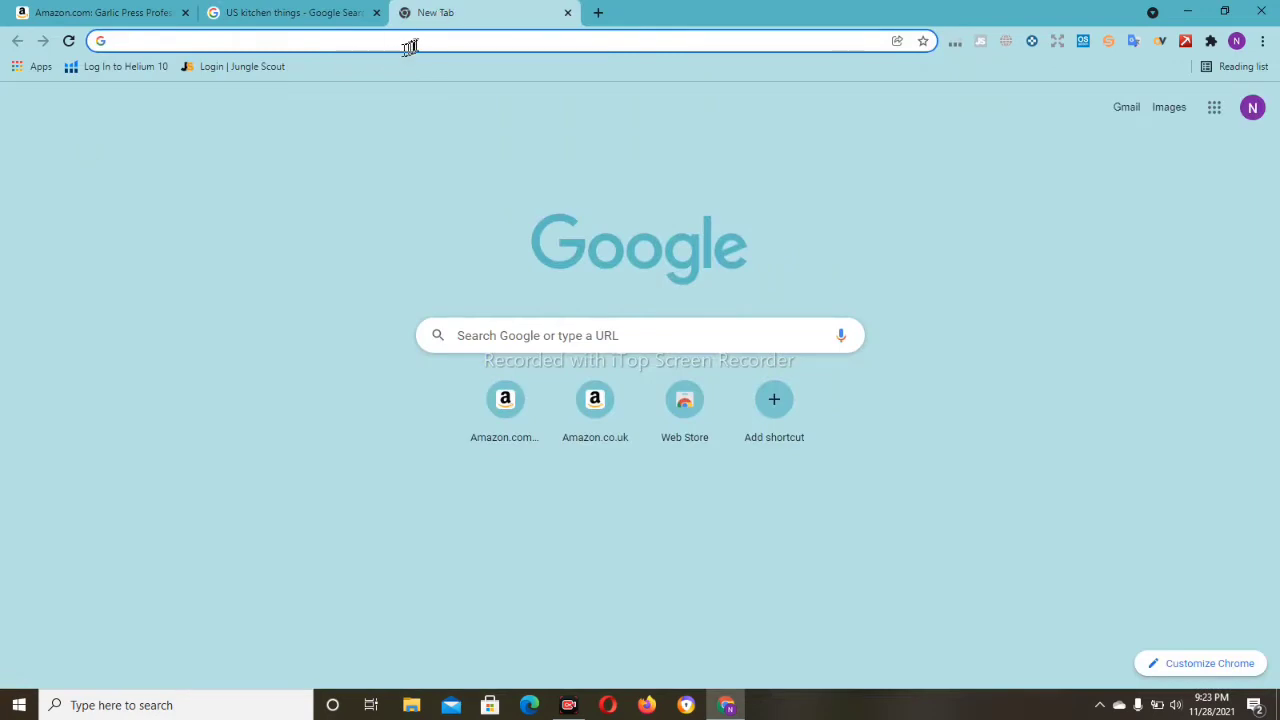
pyautogui.write('pri')
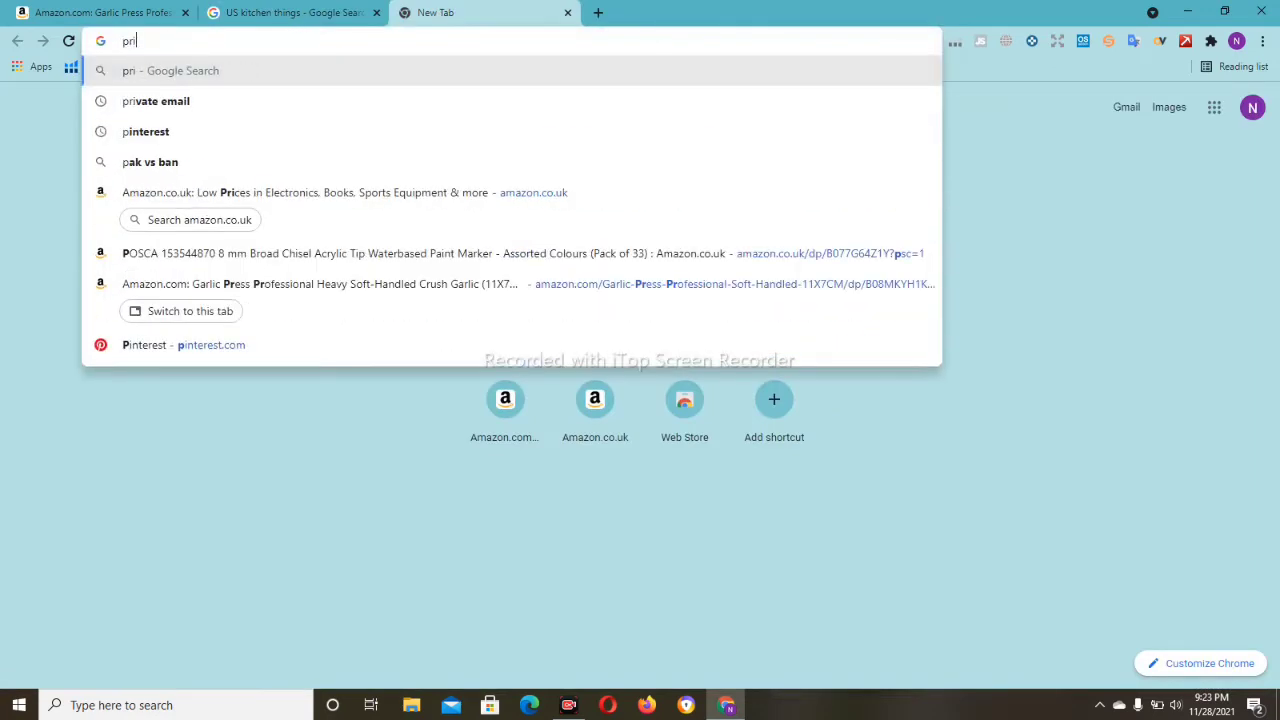
pyautogui.write('nt')
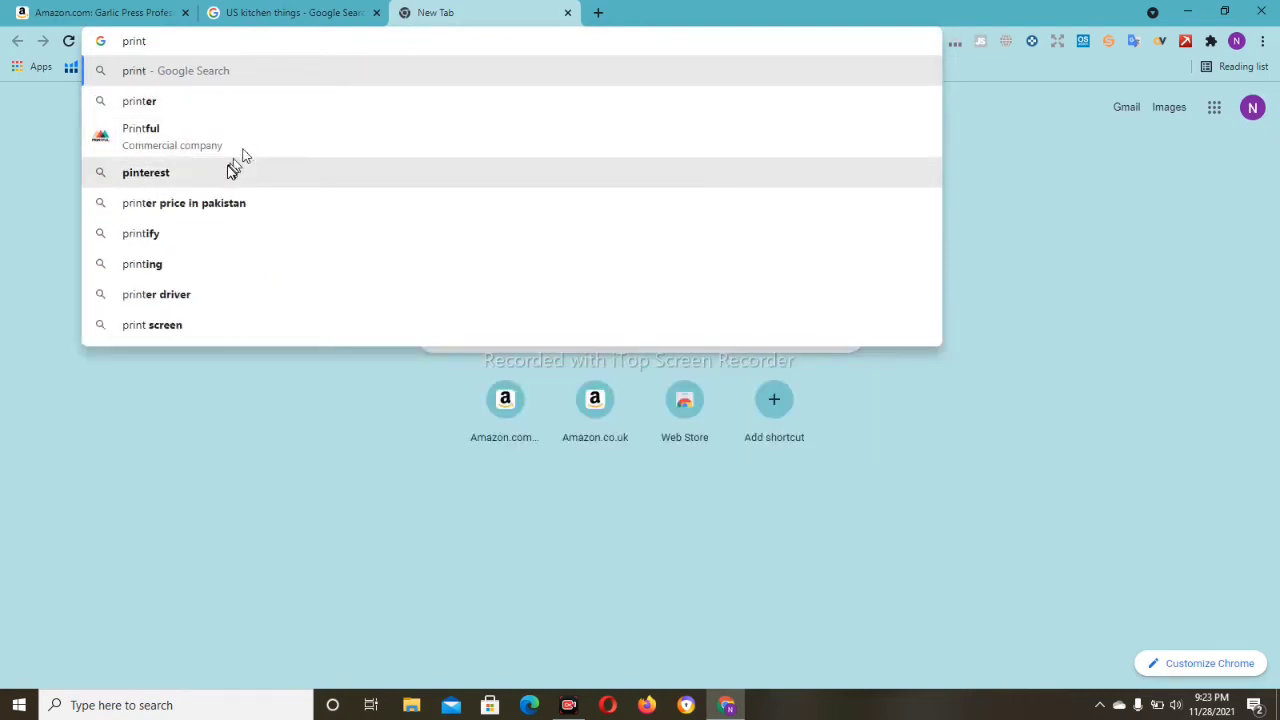
pyautogui.click(190, 174)
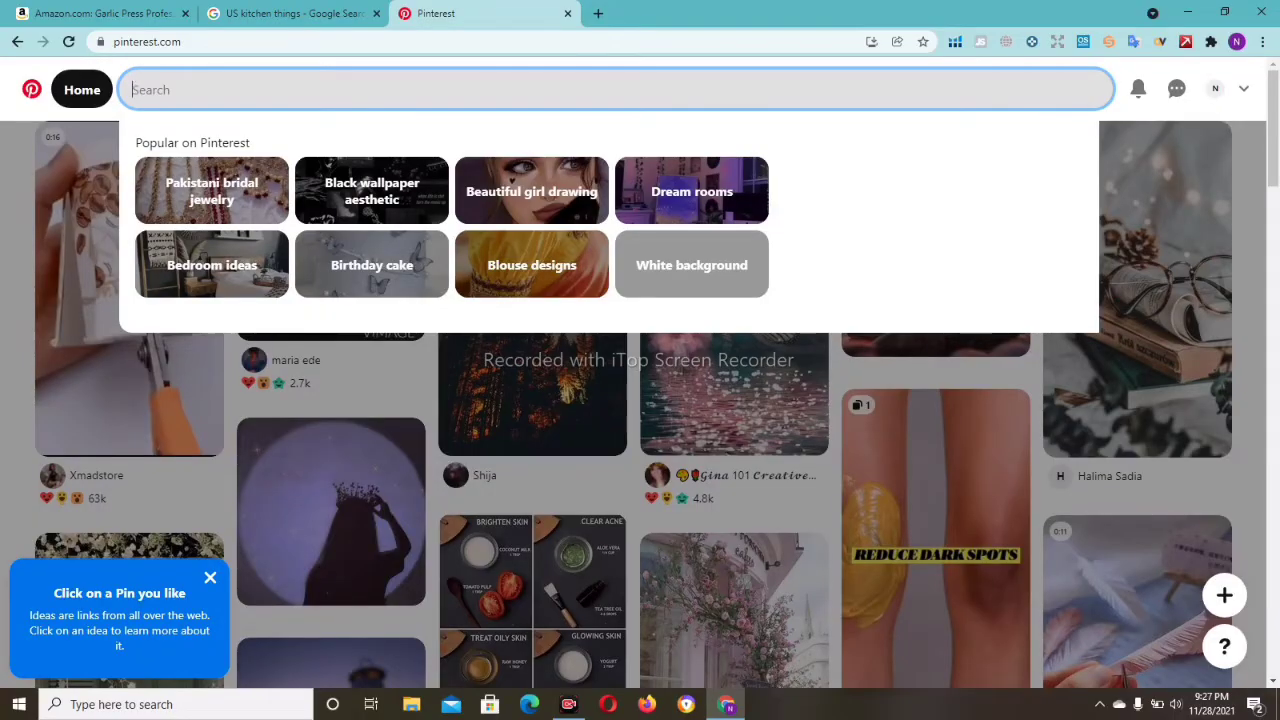
pyautogui.write('k')
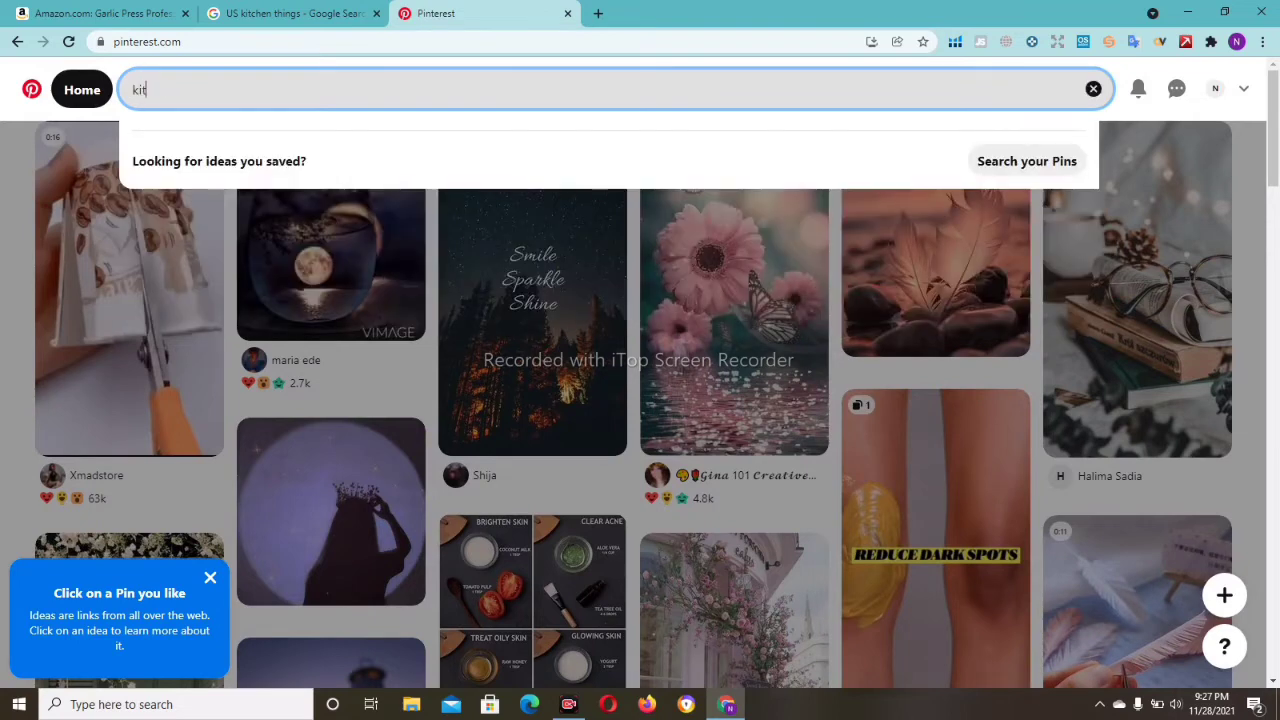
pyautogui.write('itchen')
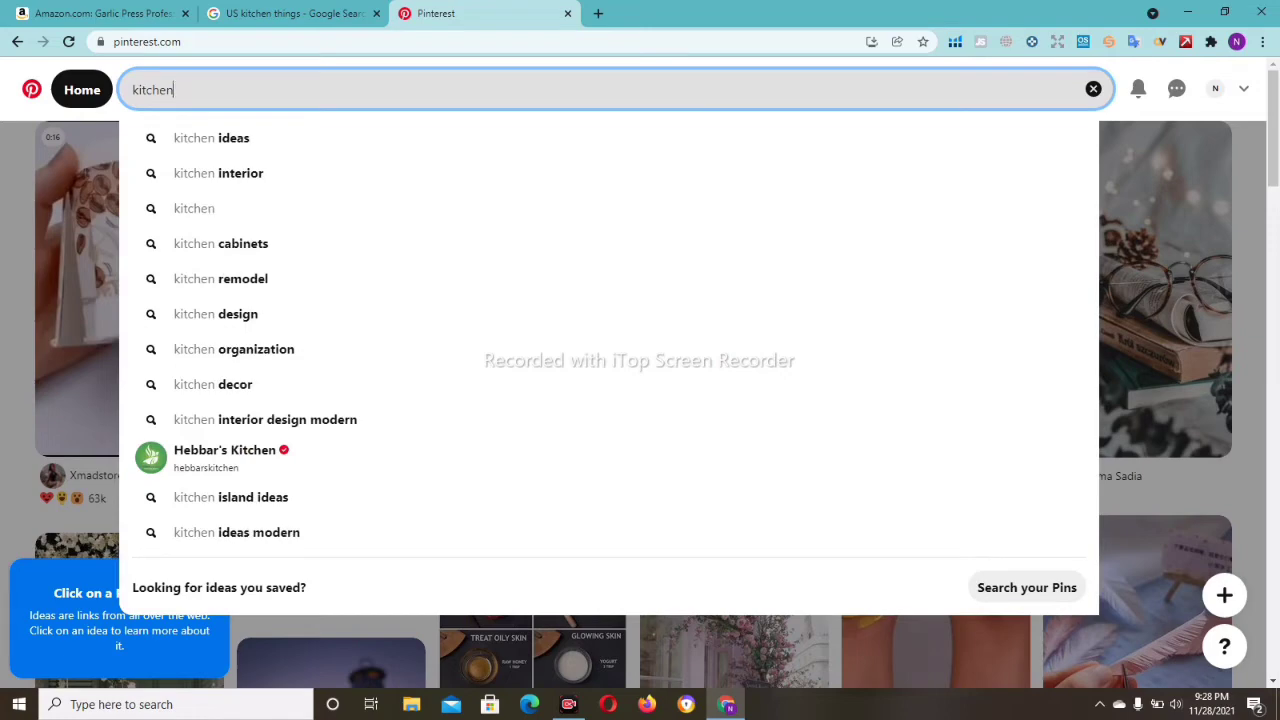
pyautogui.press('BackSpace')
pyautogui.press('BackSpace')
pyautogui.press('BackSpace')
pyautogui.press('BackSpace')
pyautogui.press('BackSpace')
pyautogui.press('BackSpace')
pyautogui.press('BackSpace')
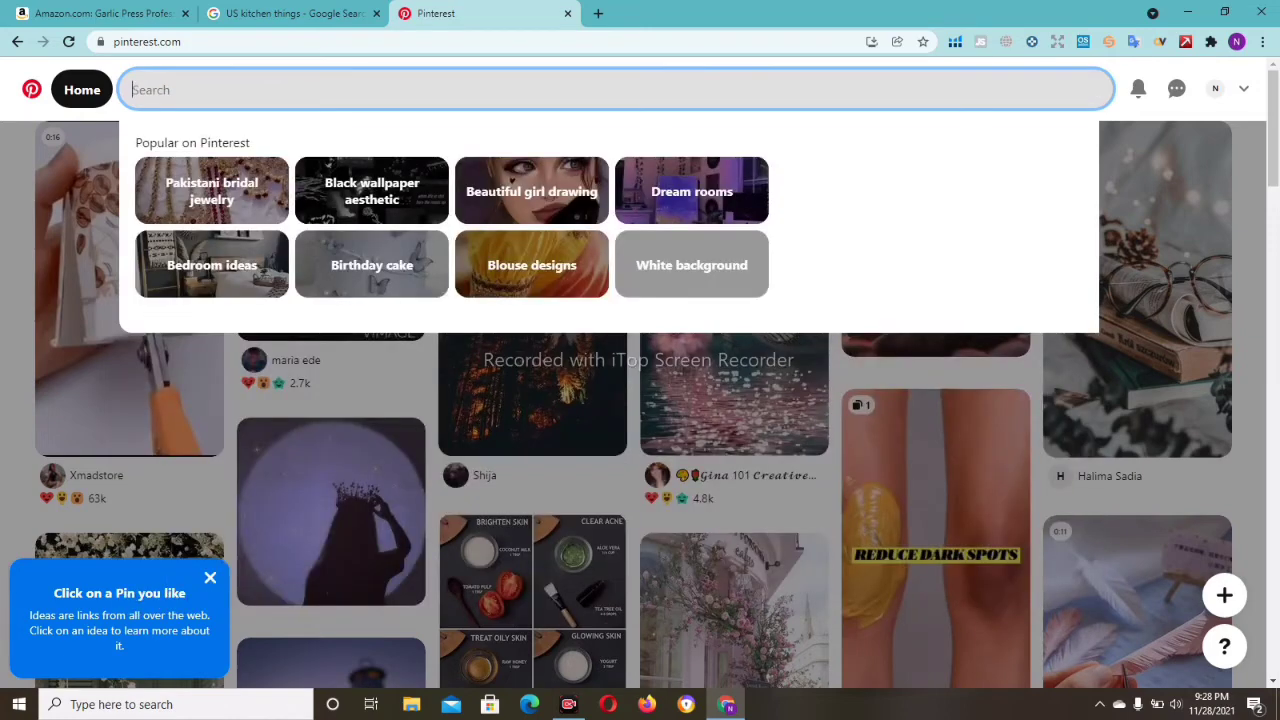
# Step: Search Pinterest for "amazon kitchen gadgets"
pyautogui.write('am')
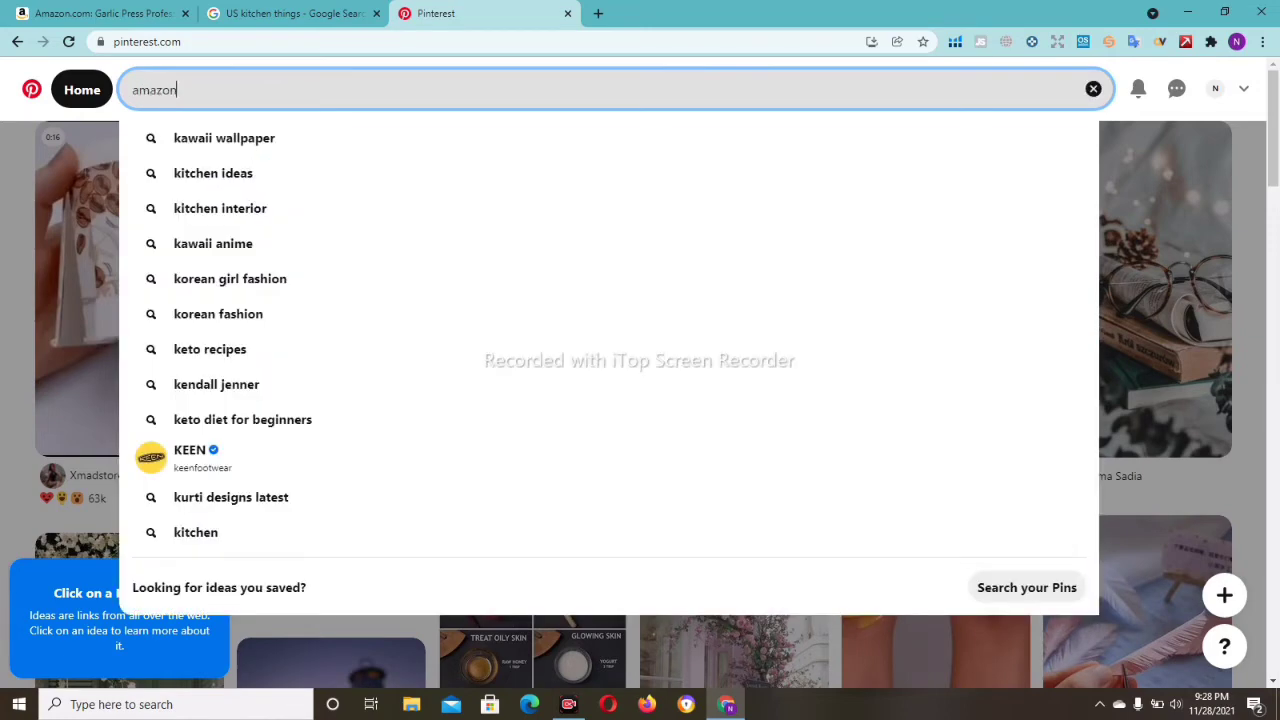
pyautogui.write('azon kit')
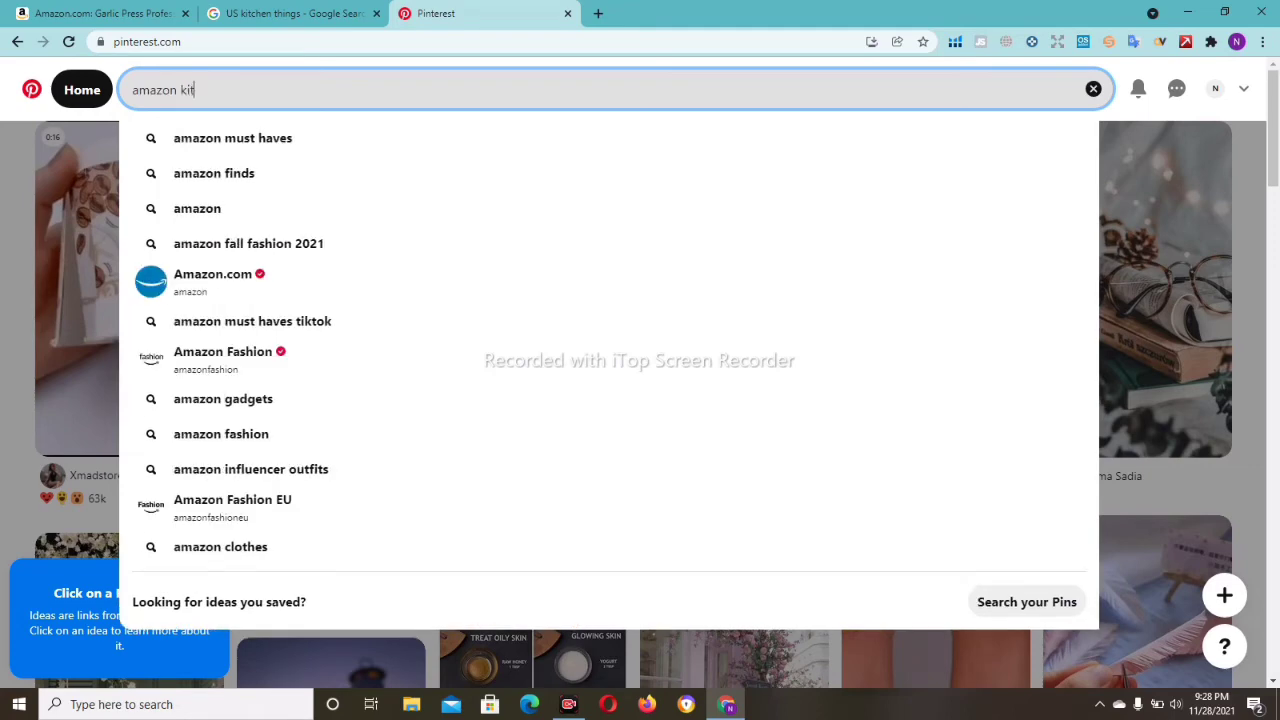
pyautogui.write('vh')
pyautogui.press('BackSpace')
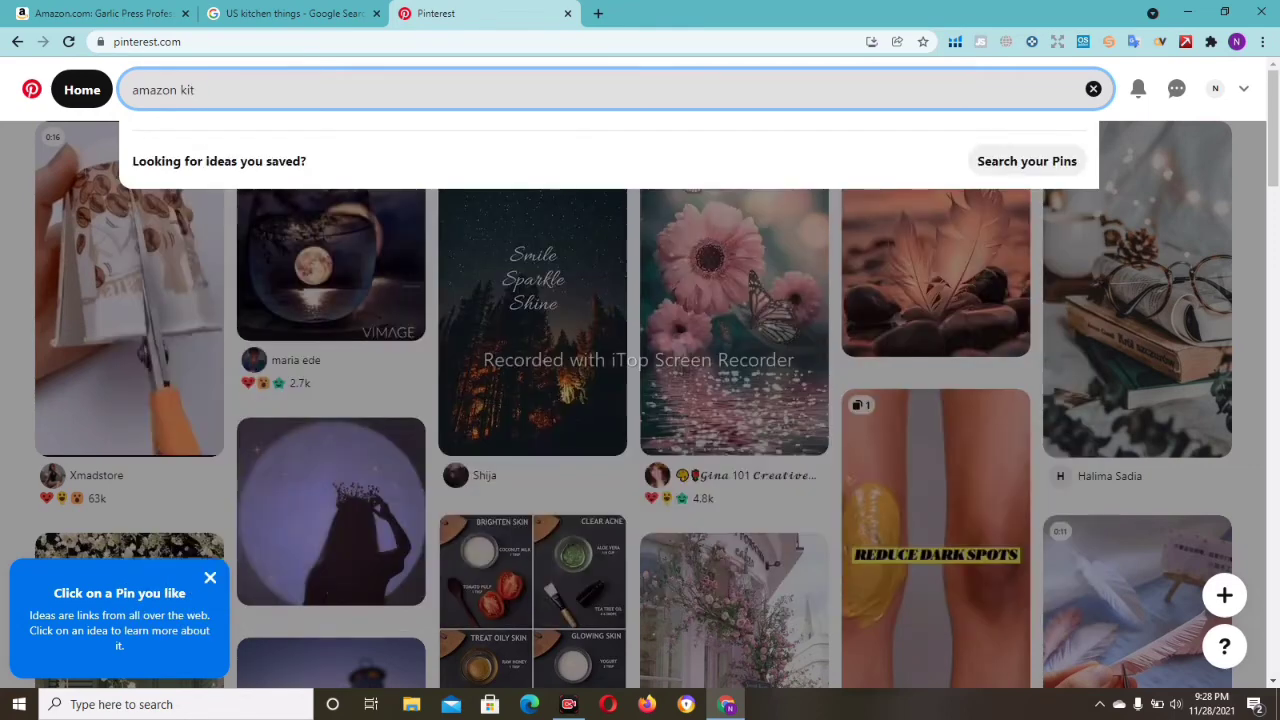
pyautogui.write('chen')
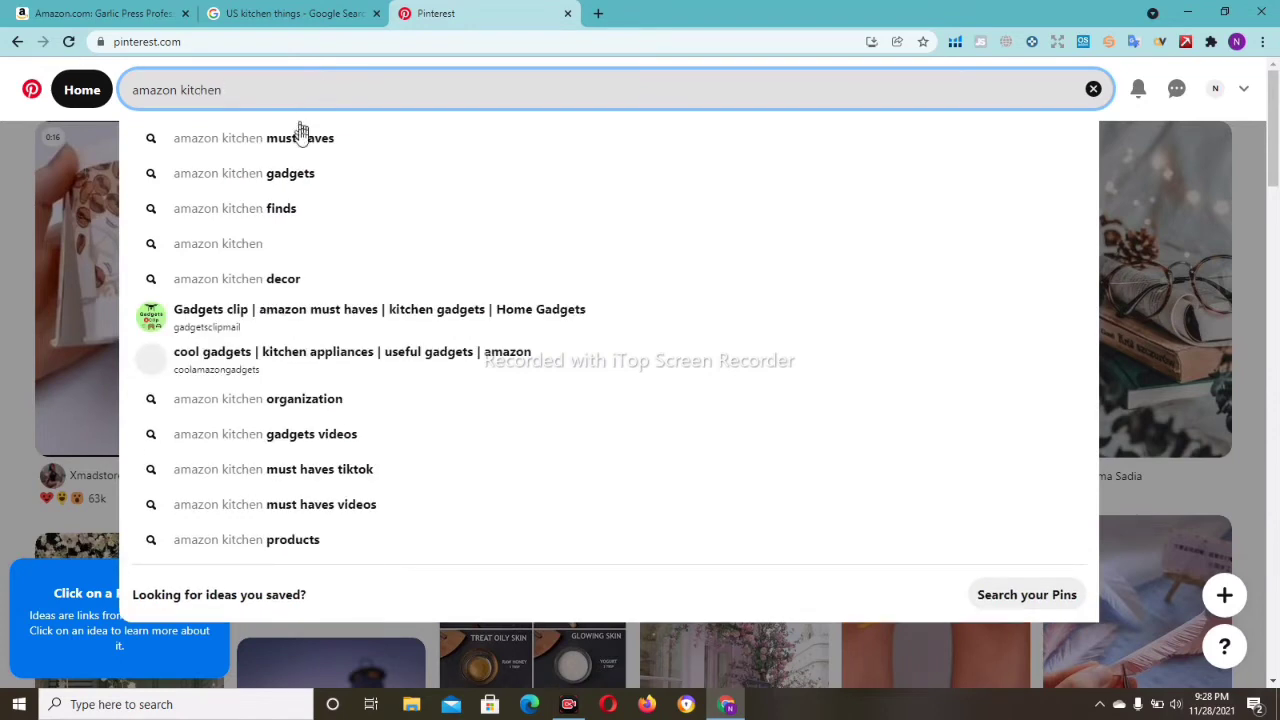
pyautogui.click(310, 183)
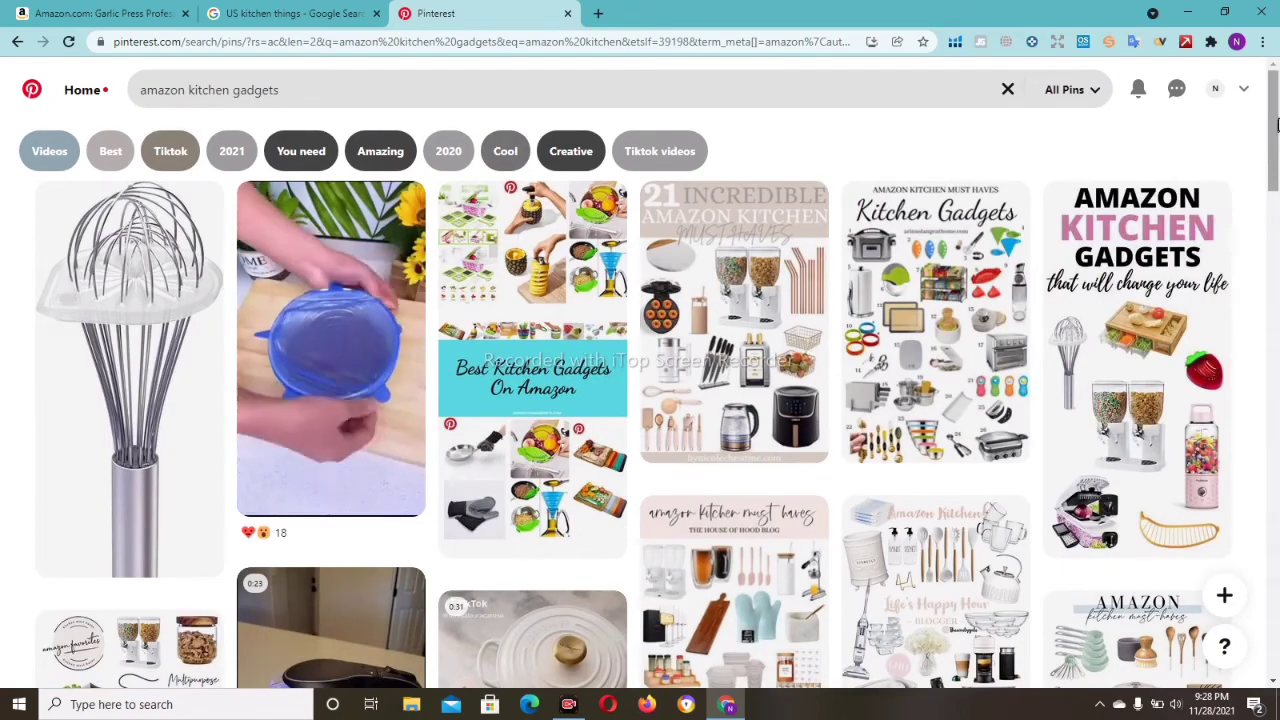
# Step: View the baking and cookware list pin and the "Amazon Kitchen Favorites Under $10" pin, returning to the gadget results after each
pyautogui.moveTo(1275, 130); pyautogui.dragTo(1277, 458)
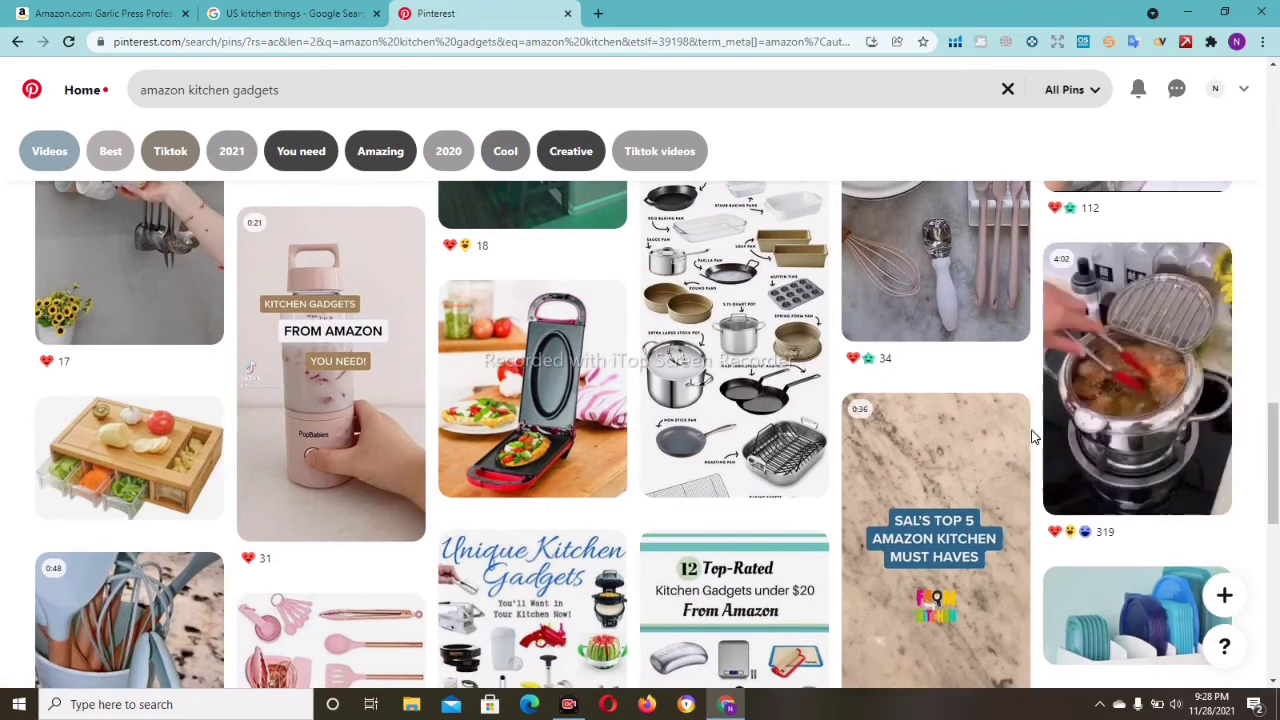
pyautogui.moveTo(745, 330)
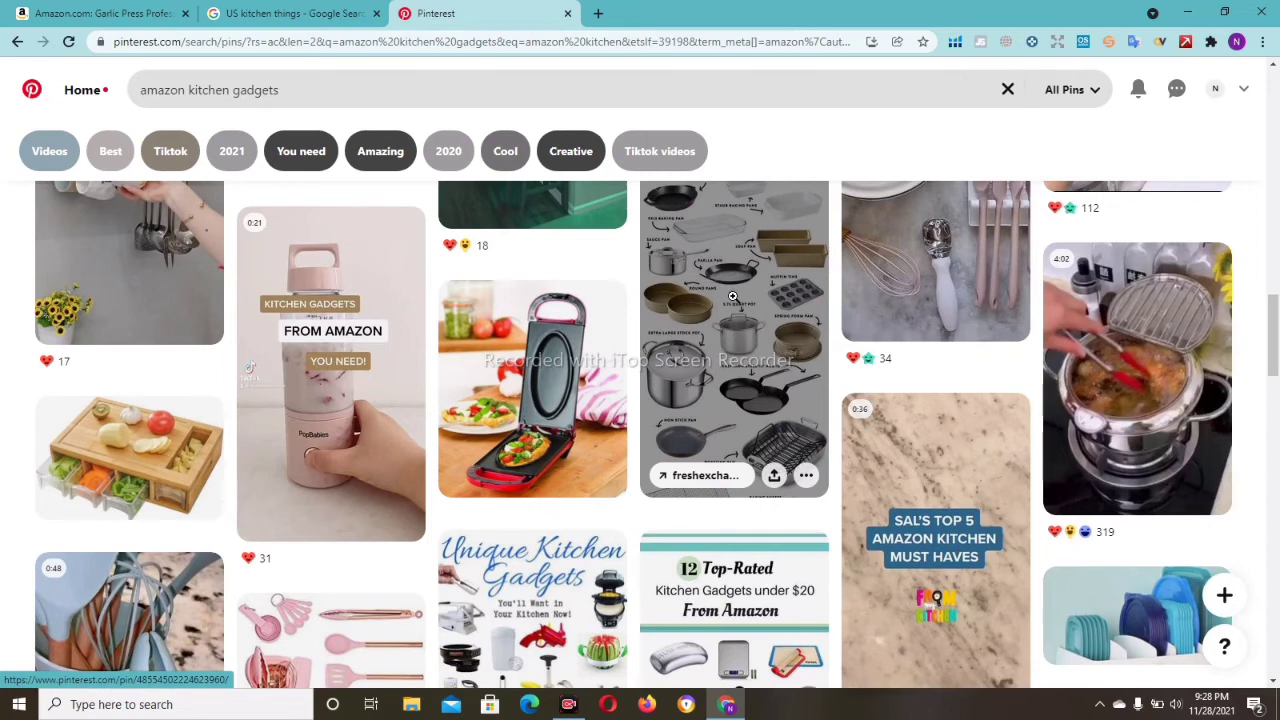
pyautogui.click(733, 297)
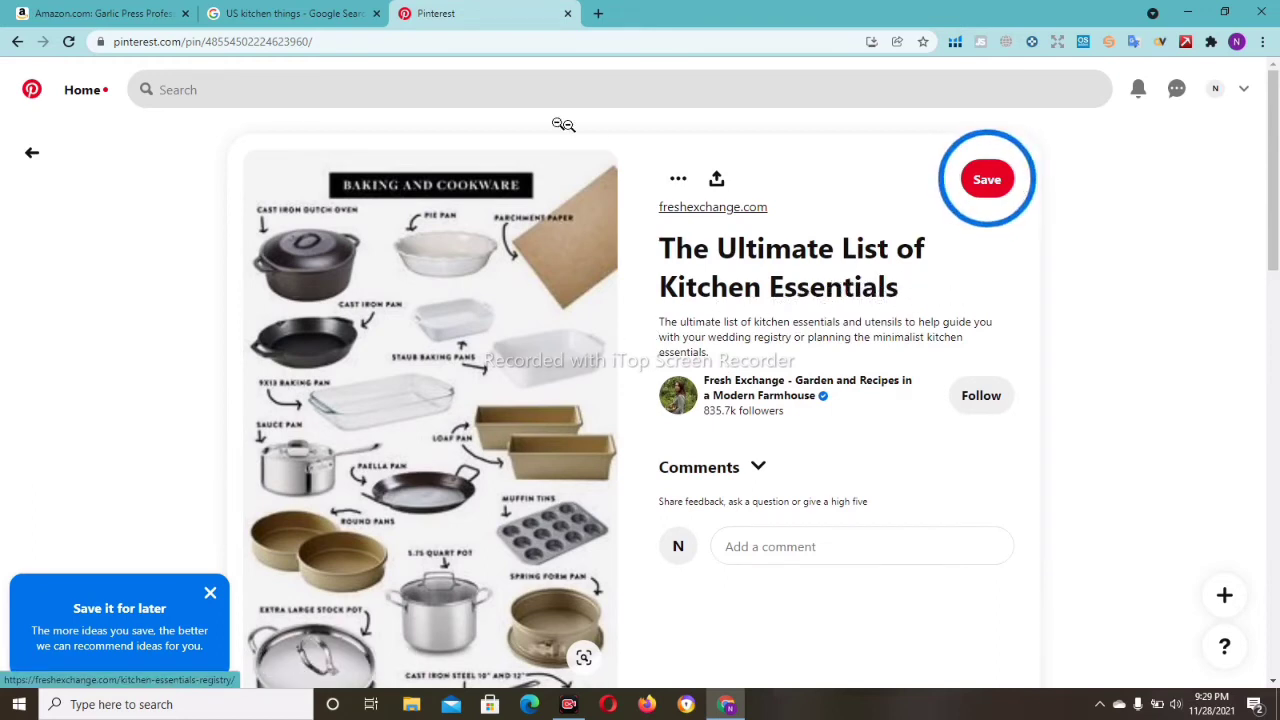
pyautogui.click(16, 43)
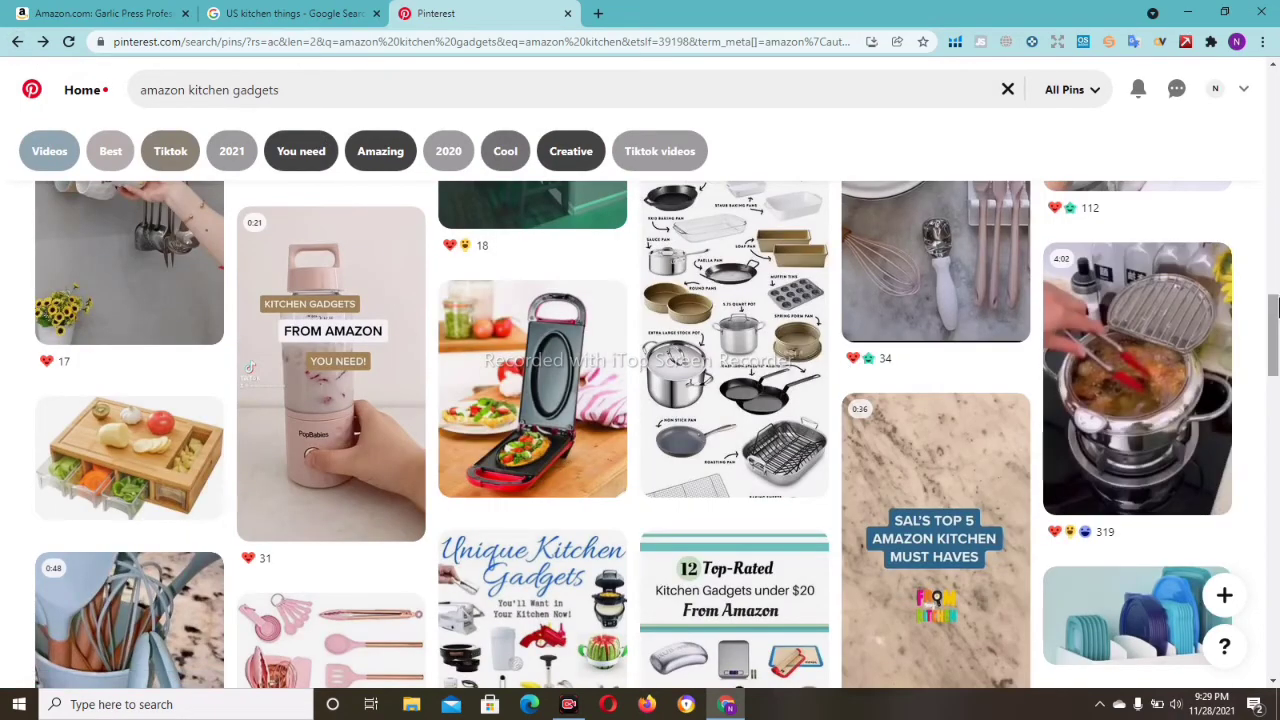
pyautogui.moveTo(1275, 312); pyautogui.dragTo(1275, 518)
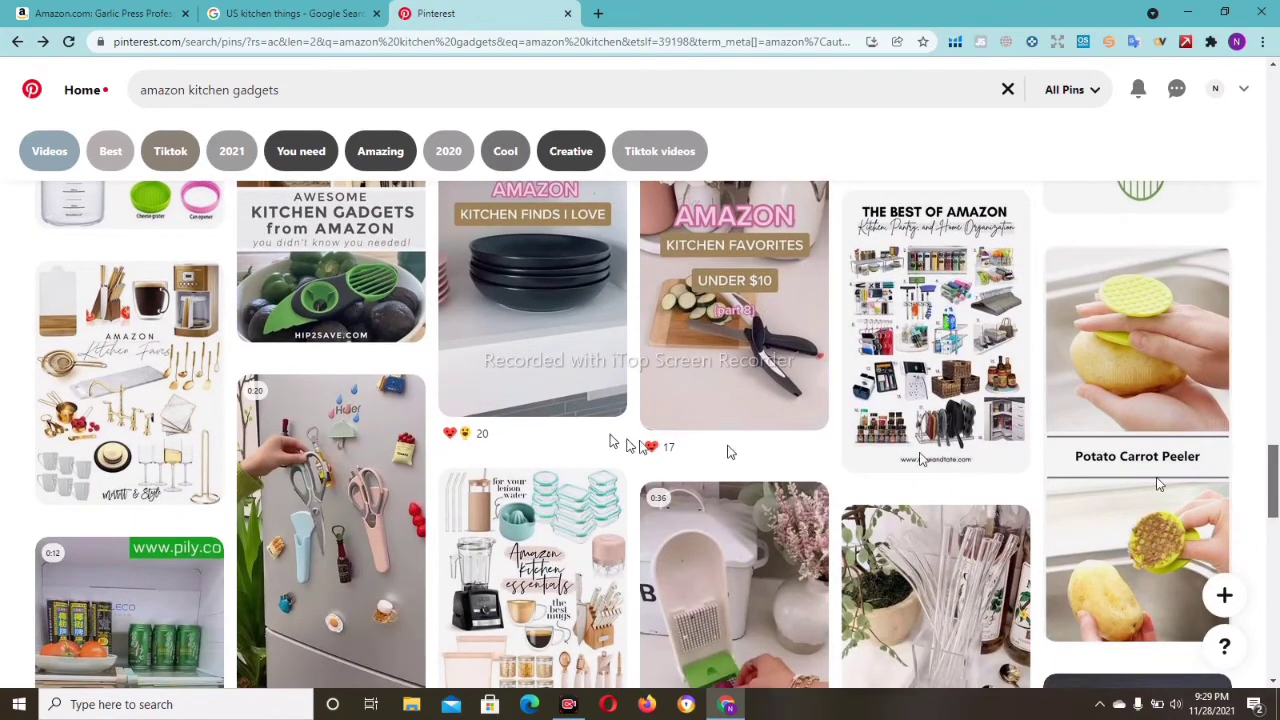
pyautogui.click(735, 318)
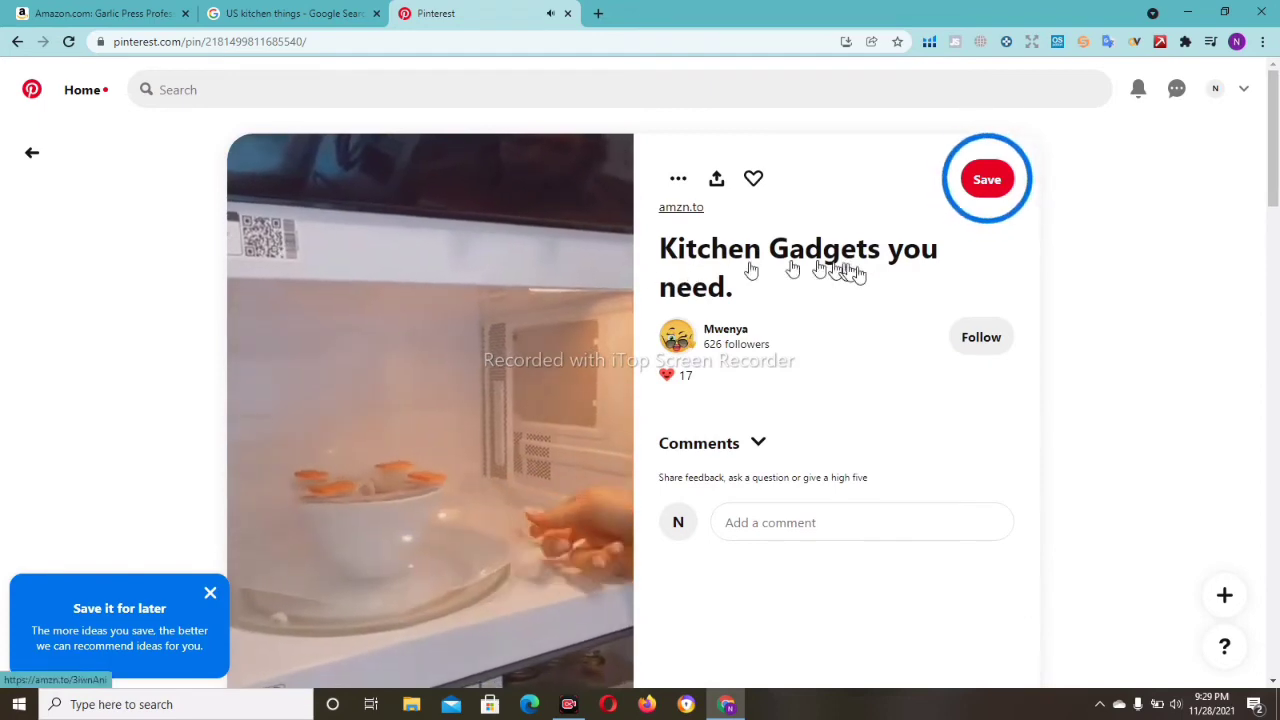
pyautogui.click(16, 44)
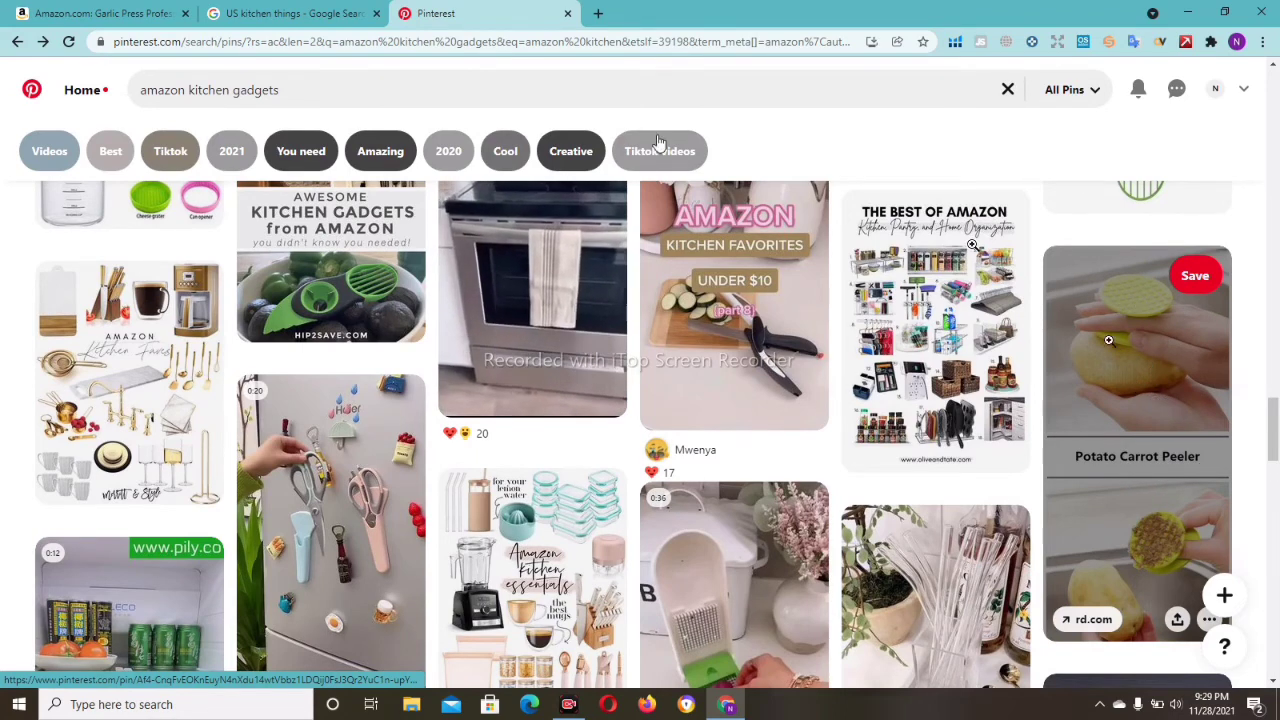
# Step: Switch to Amazon, search the Home & Kitchen department for "potato peeler" and look through the results
pyautogui.click(118, 13)
pyautogui.moveTo(420, 84); pyautogui.dragTo(290, 89)
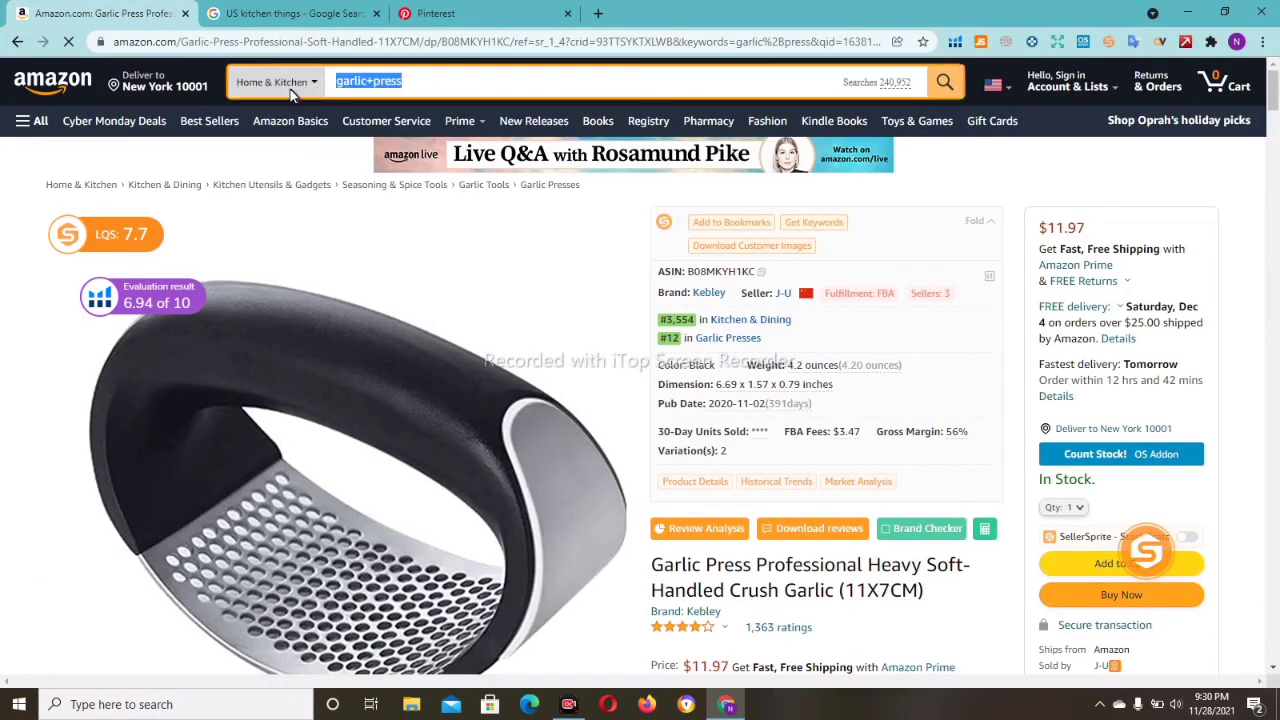
pyautogui.write('po')
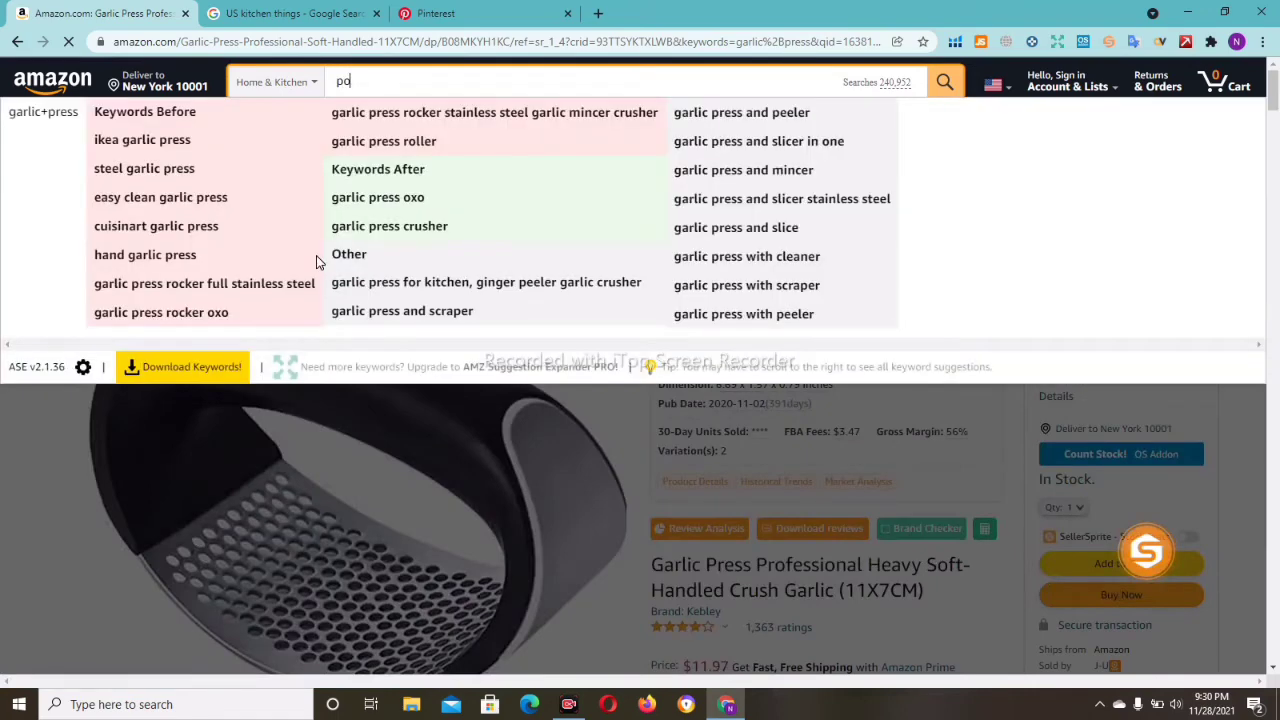
pyautogui.write('tato')
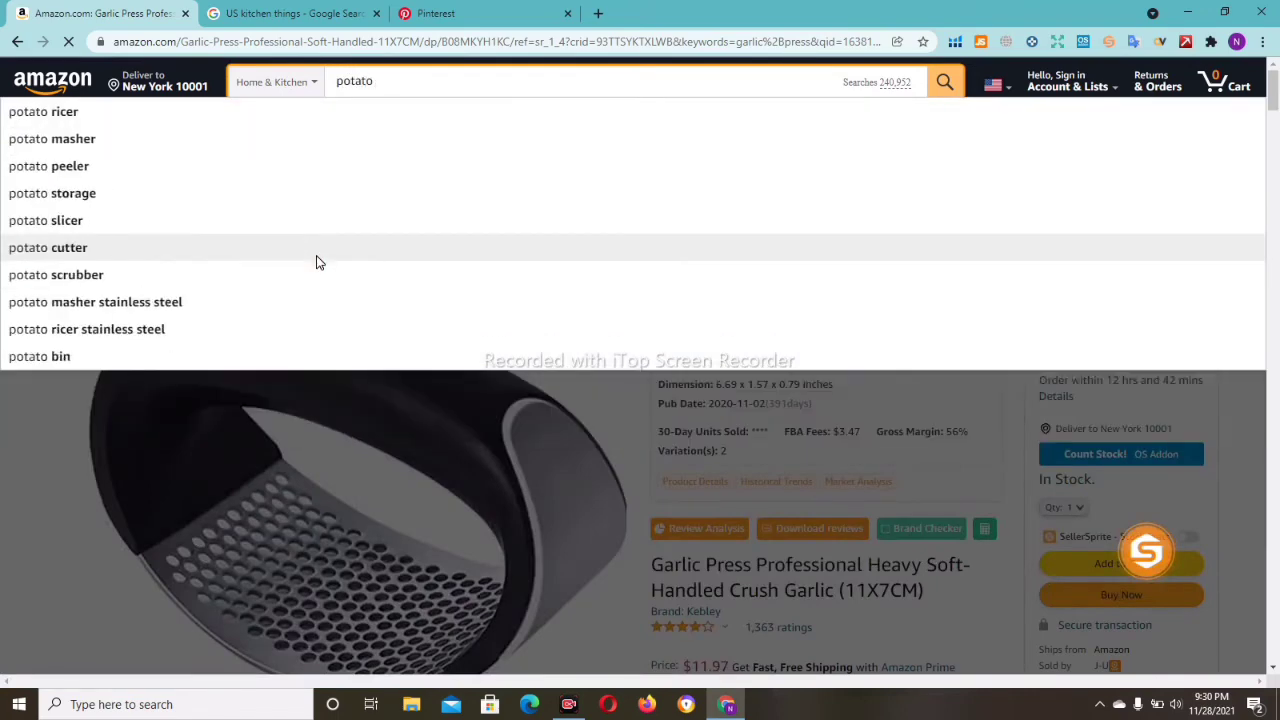
pyautogui.write(' peeler')
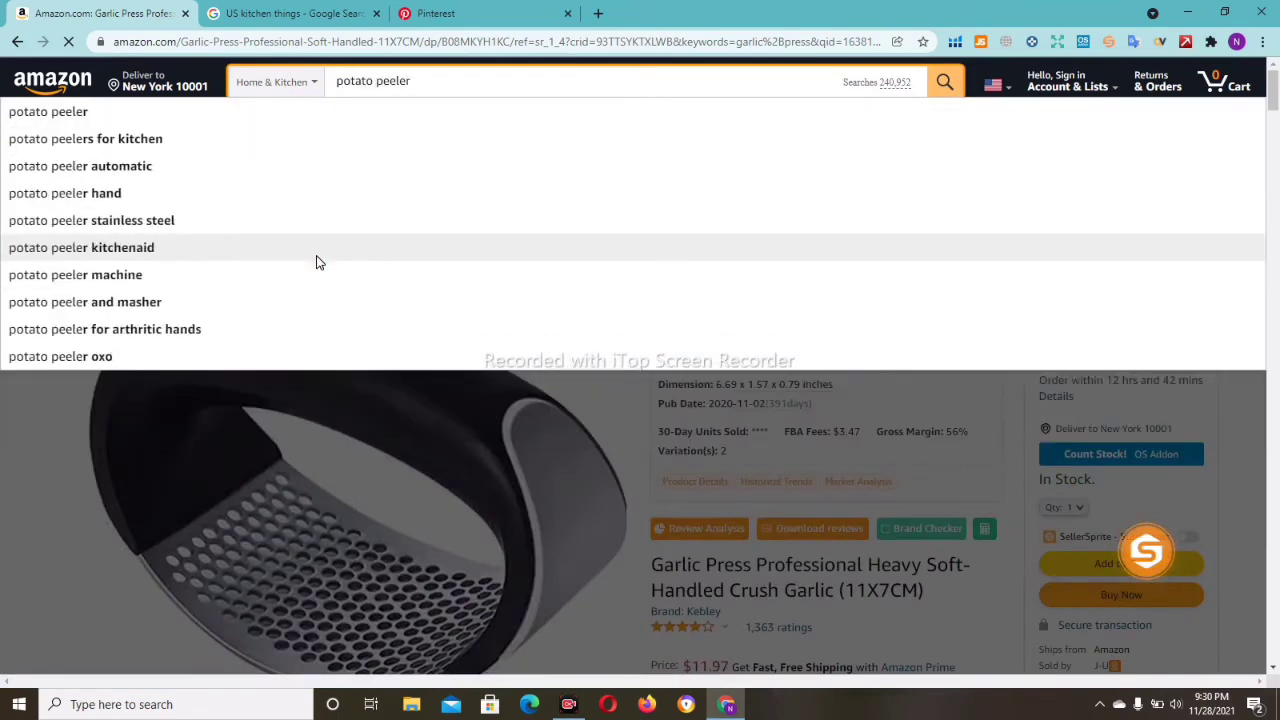
pyautogui.press('Escape')
pyautogui.press('Return')
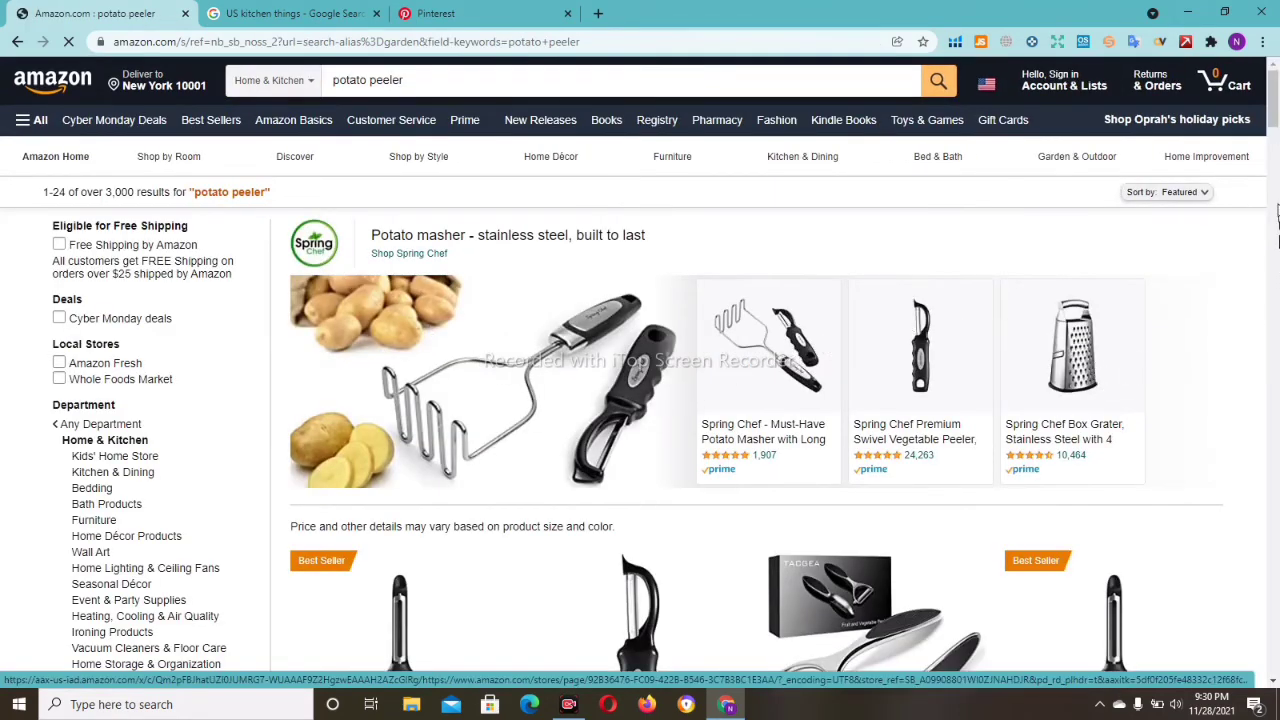
pyautogui.moveTo(1275, 103); pyautogui.dragTo(1276, 191)
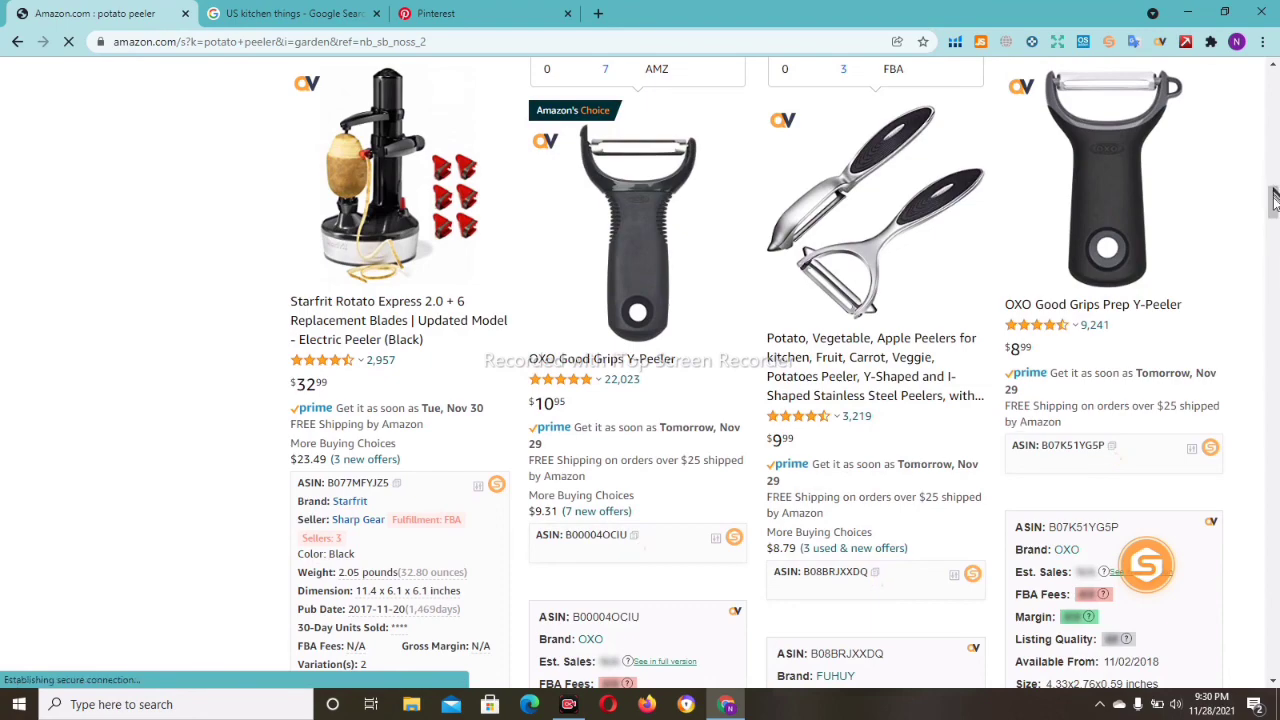
pyautogui.moveTo(1273, 203); pyautogui.dragTo(1273, 97)
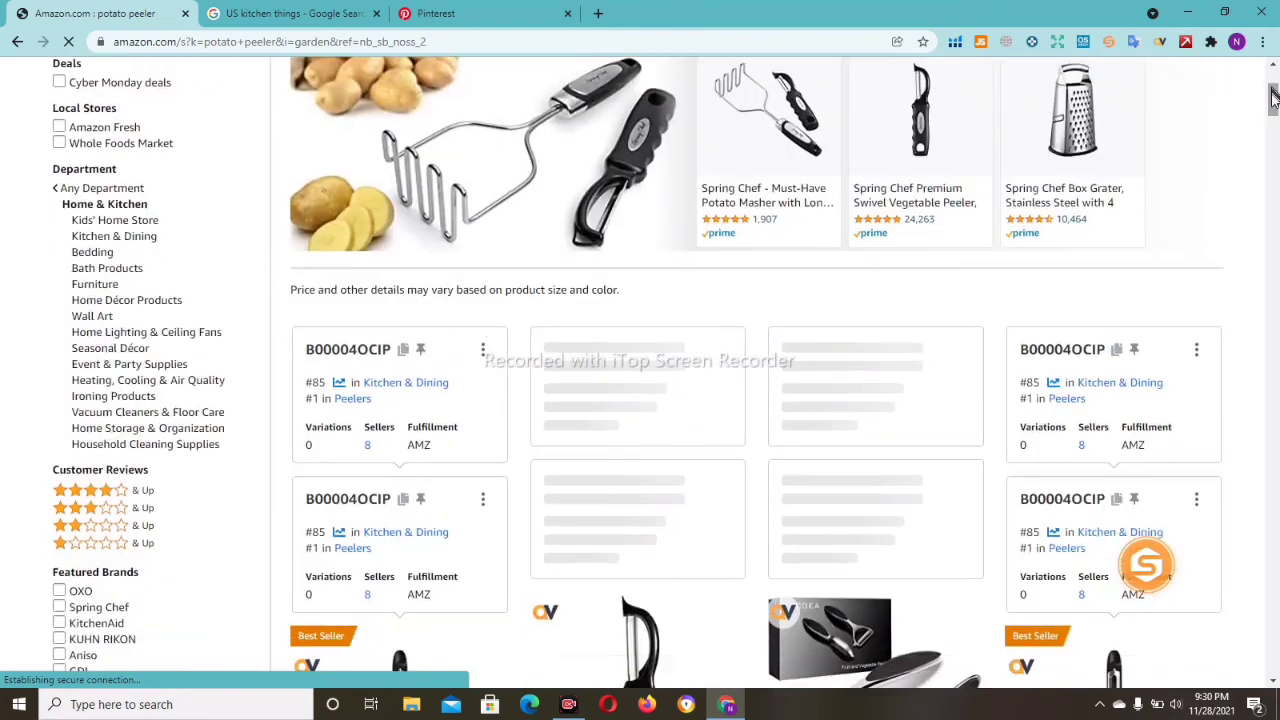